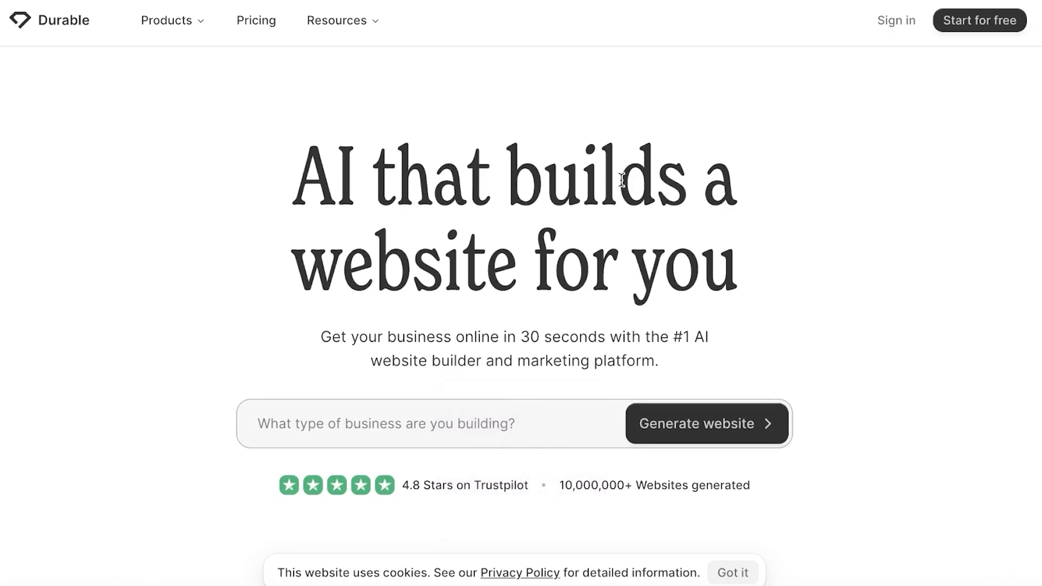
Dismiss the cookie notice on Durable's homepage.
scroll(617, 199, "up", 1)
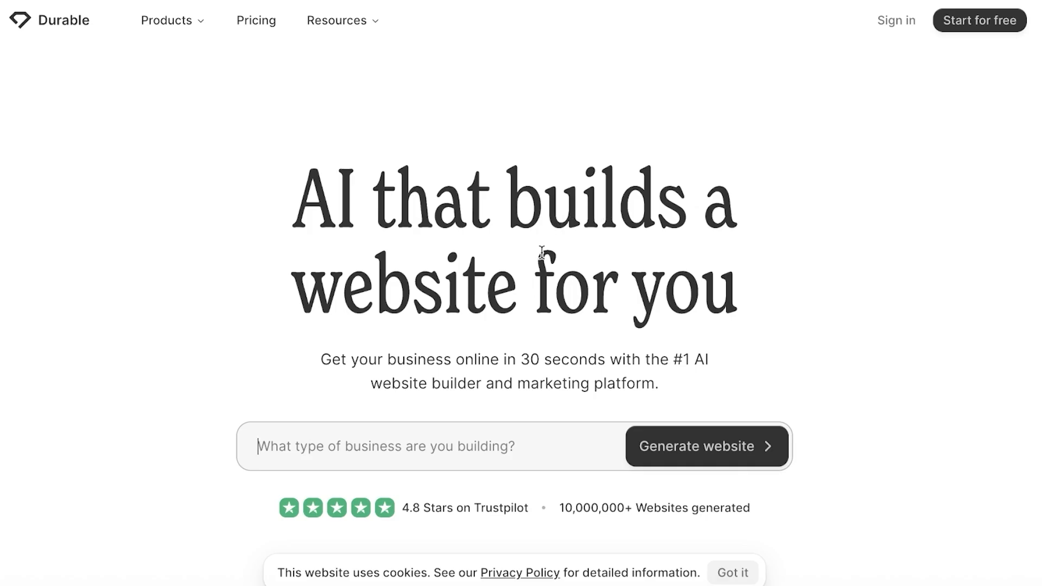
scroll(541, 253, "down", 10)
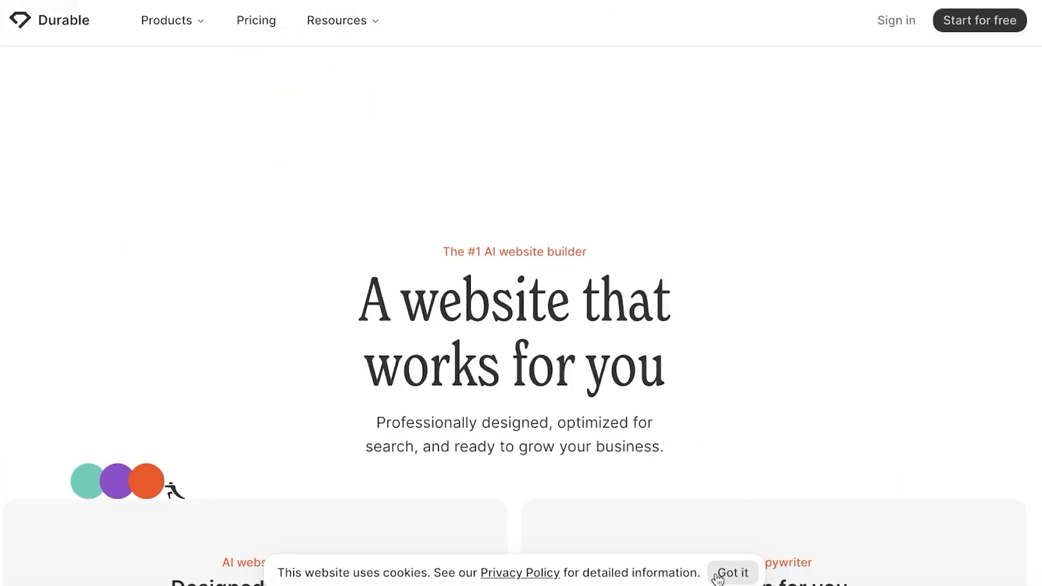
left_click(716, 576)
Browse the homepage features, then return to the empty business-type prompt at the top.
scroll(760, 337, "down", 9)
scroll(766, 286, "up", 3)
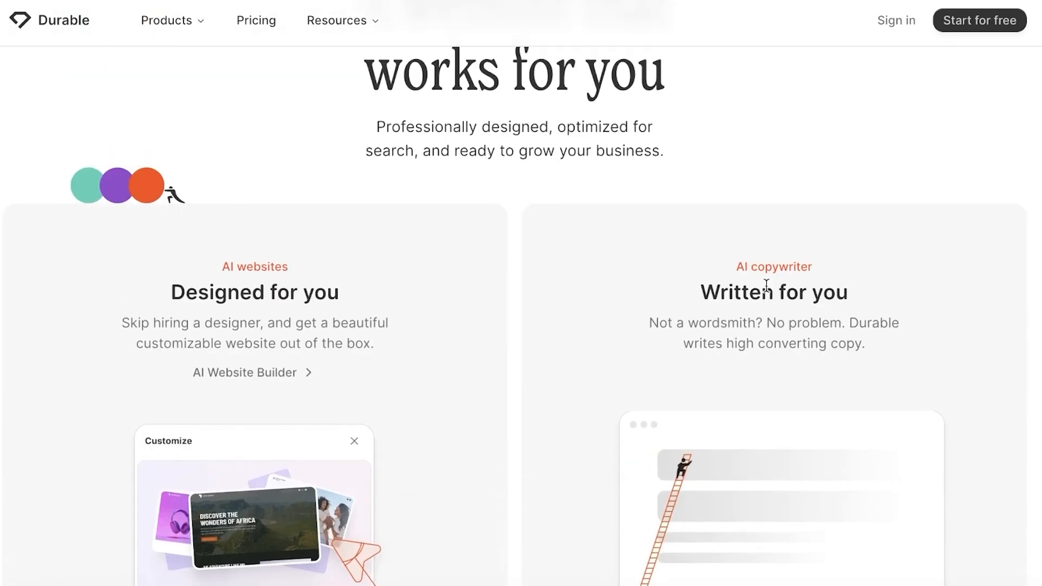
scroll(962, 294, "down", 10)
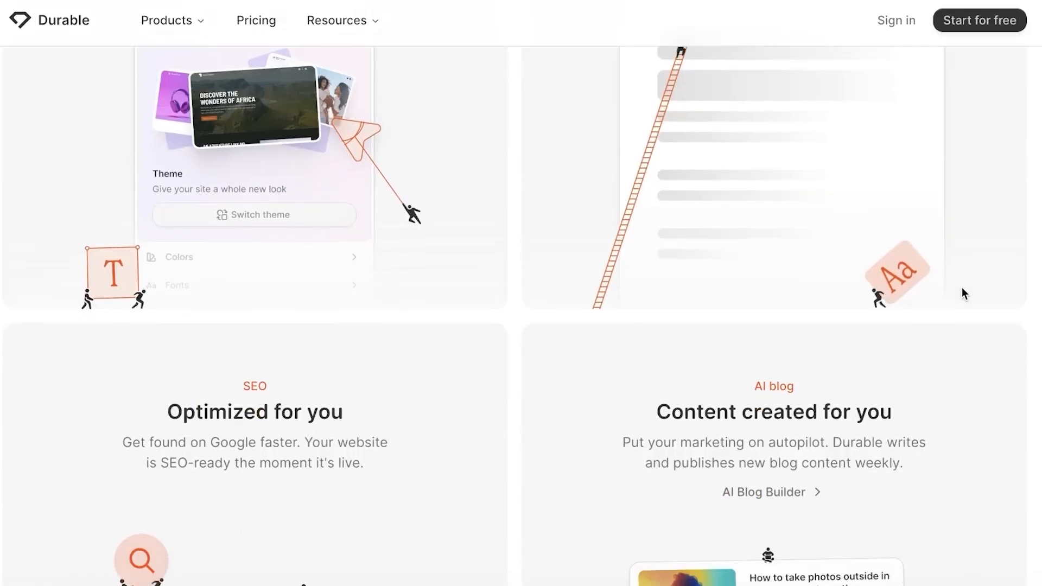
scroll(972, 314, "down", 8)
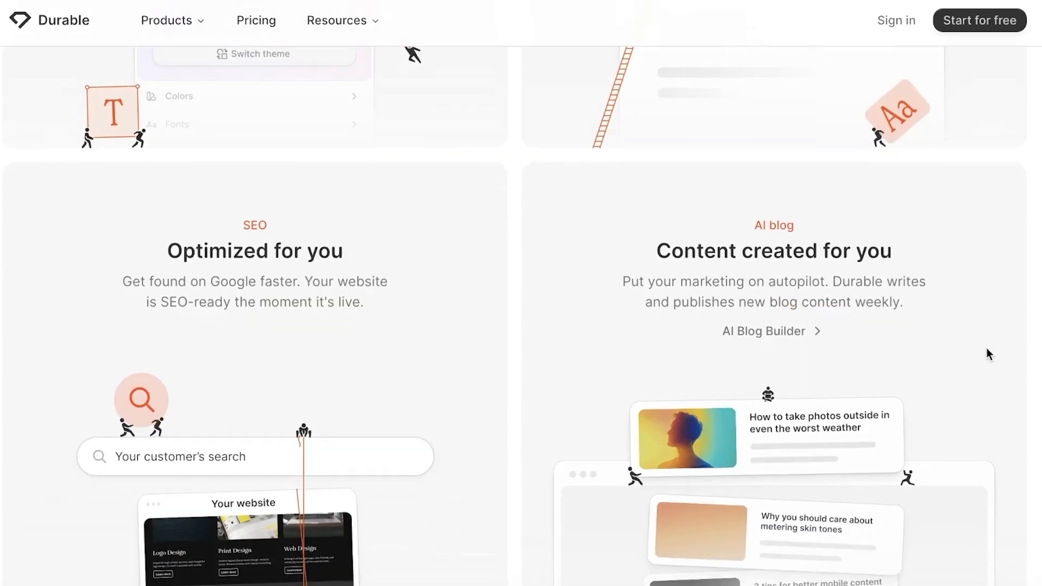
scroll(991, 303, "down", 6)
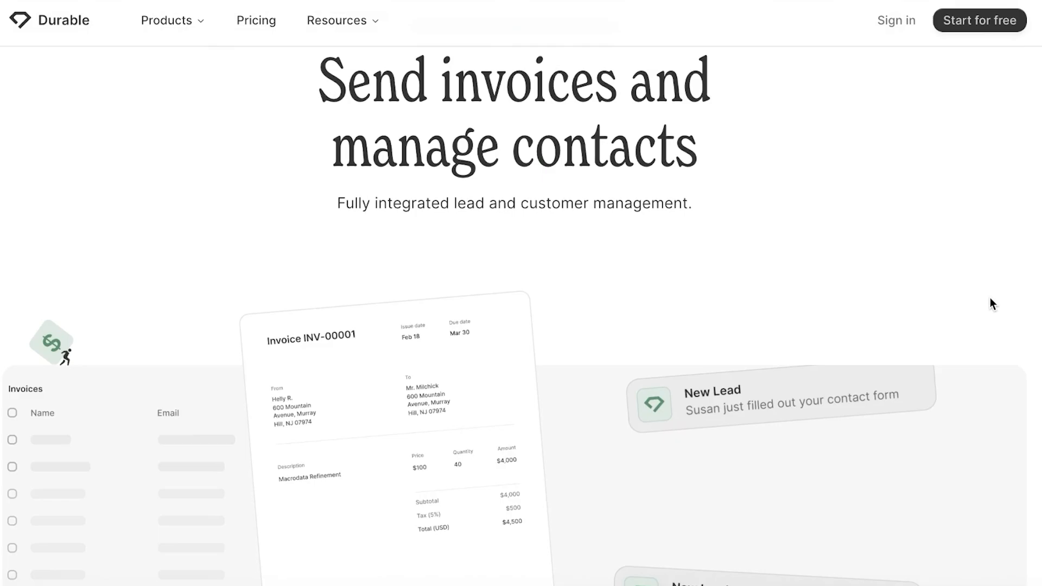
scroll(977, 304, "up", 14)
scroll(955, 310, "up", 15)
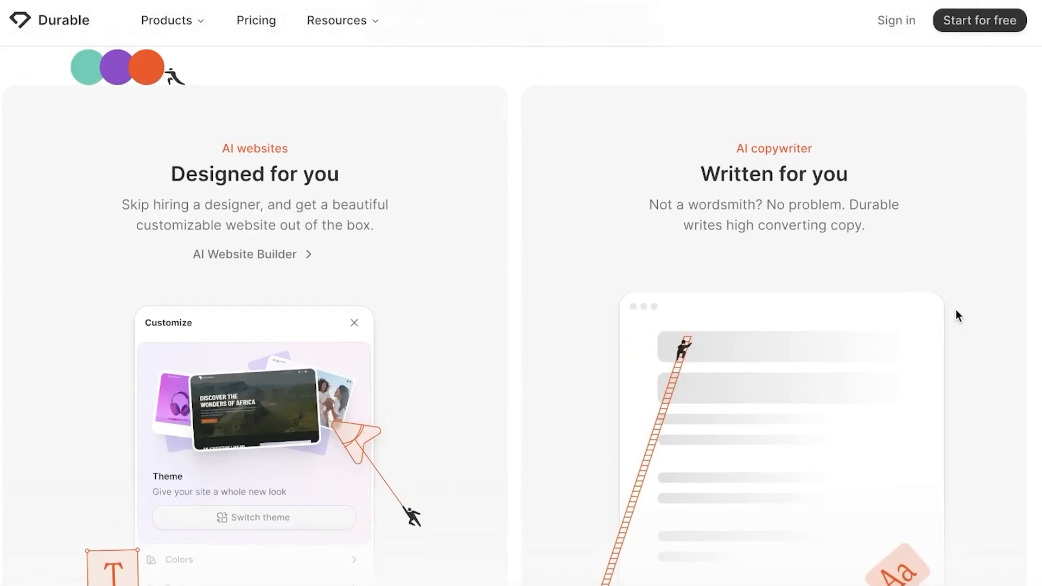
scroll(965, 317, "up", 15)
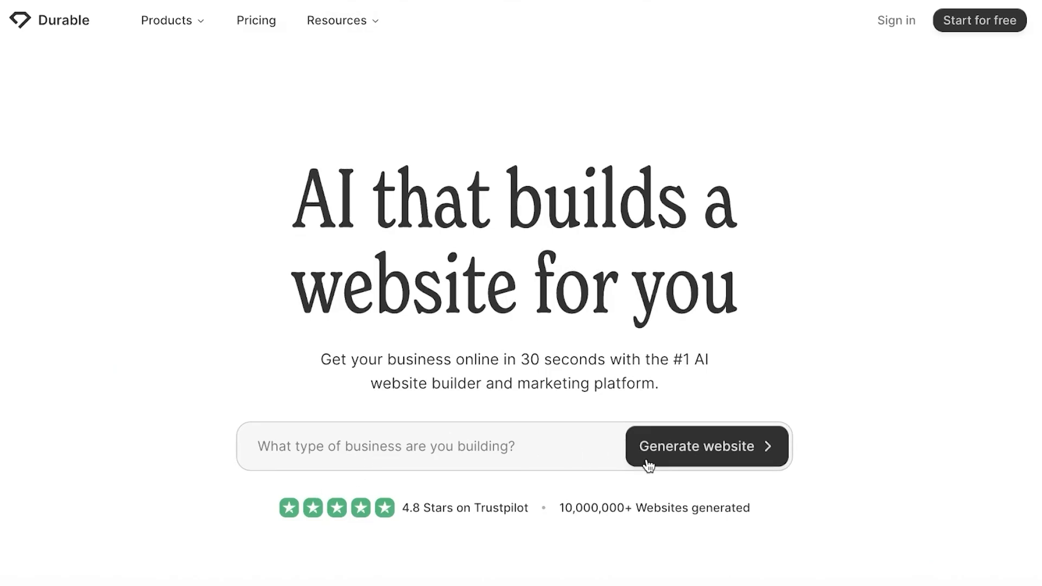
left_click(434, 441)
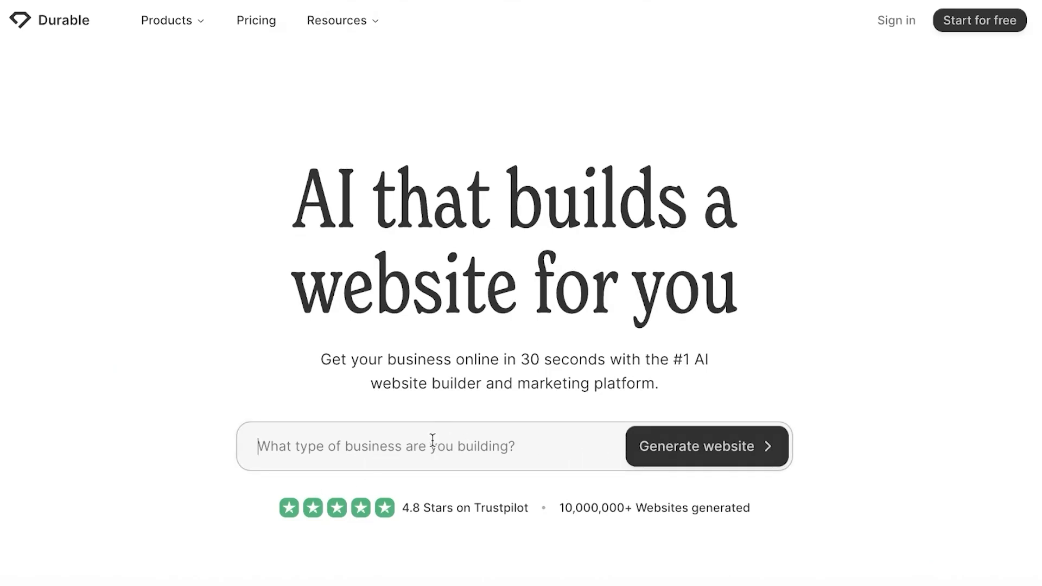
Start a free makeup-artist site located in Islamabad, Pakistan, and enter the business name.
left_click(973, 11)
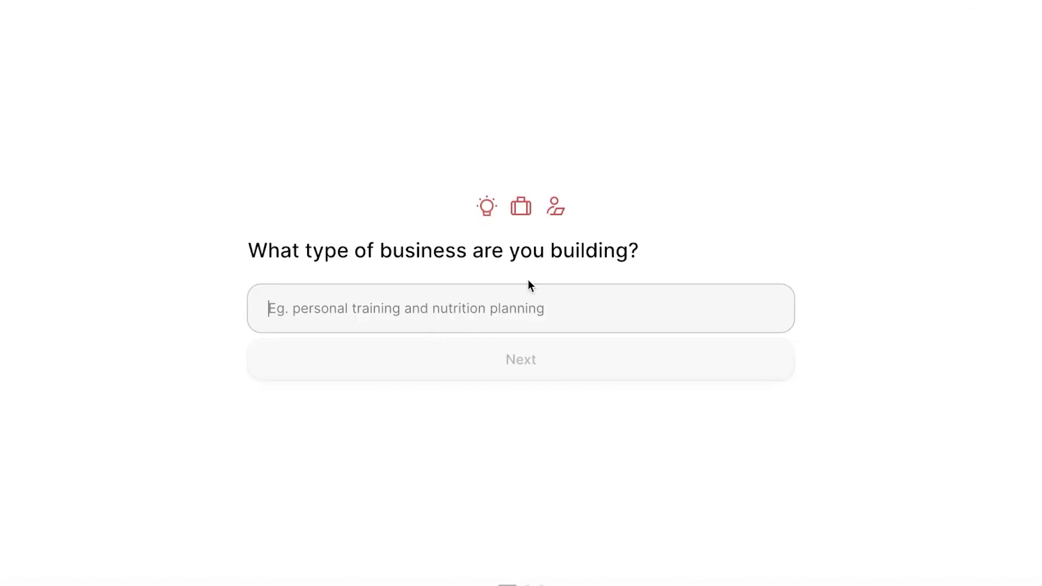
type("A ")
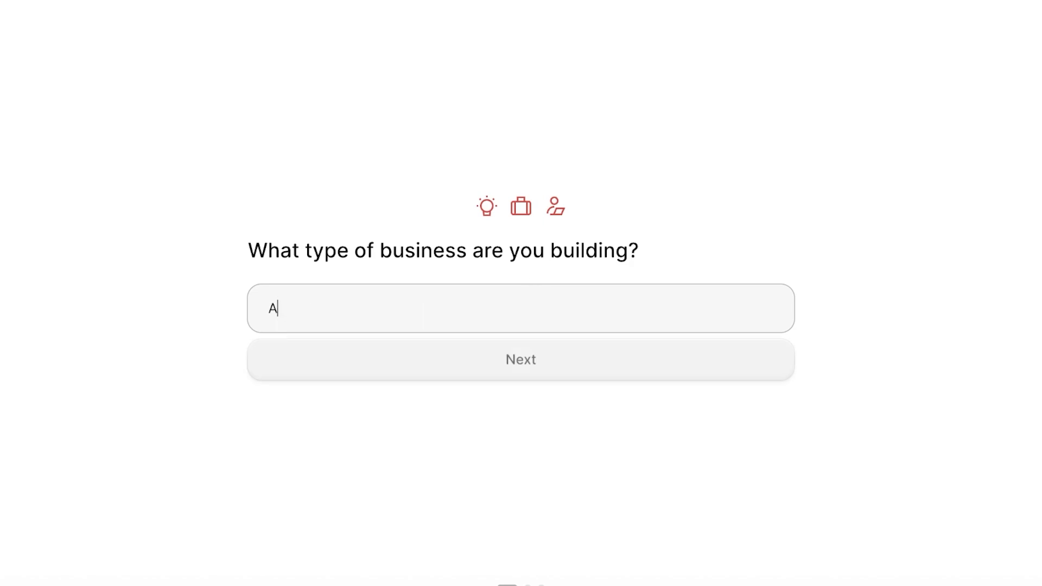
type("permakeu")
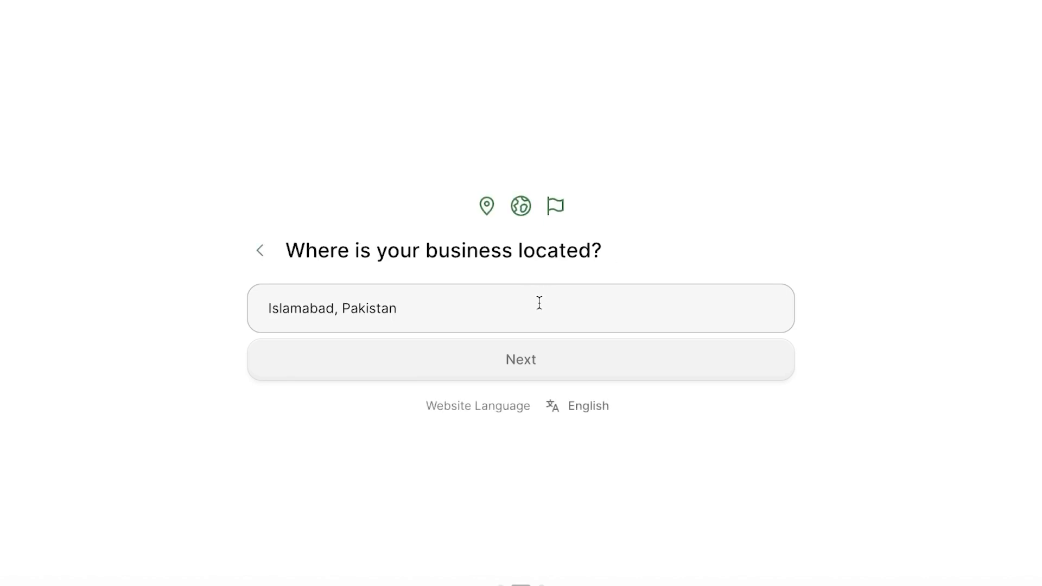
triple_click(540, 302)
left_click(563, 366)
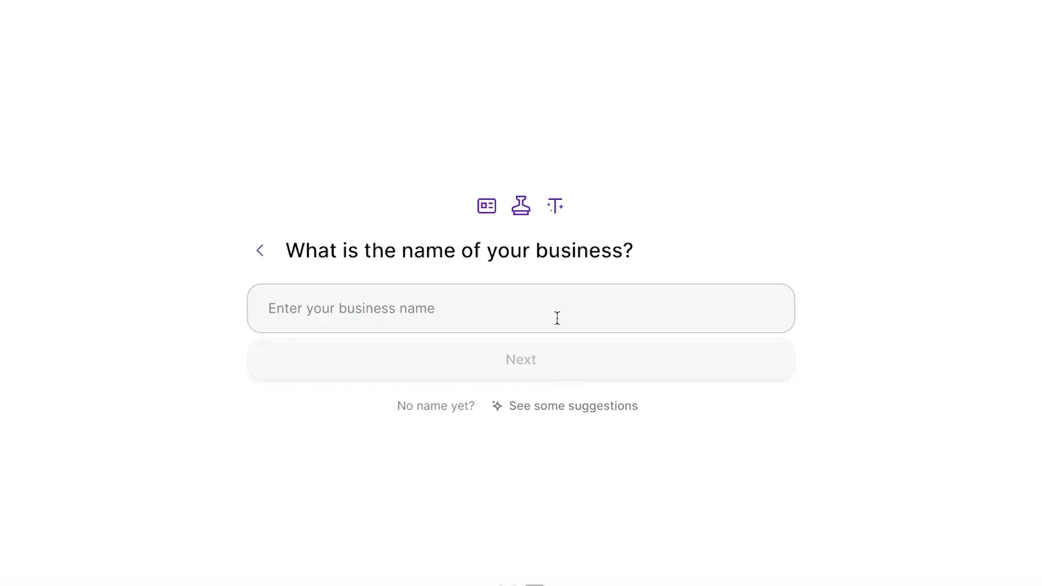
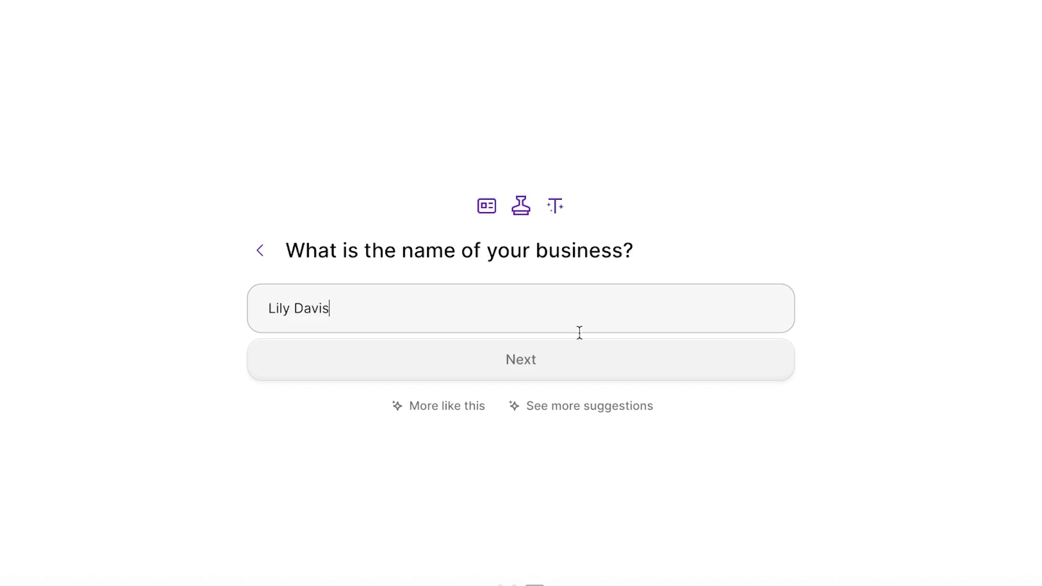
left_click(571, 360)
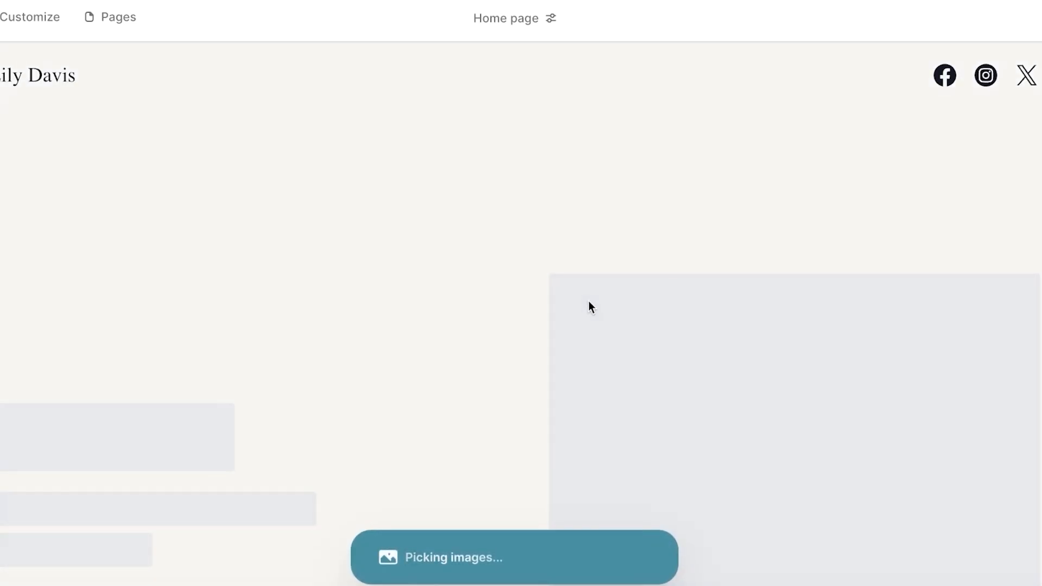
Scroll the preview as the makeup site generates until 'All done!' appears.
scroll(548, 313, "down", 1)
scroll(499, 323, "up", 1)
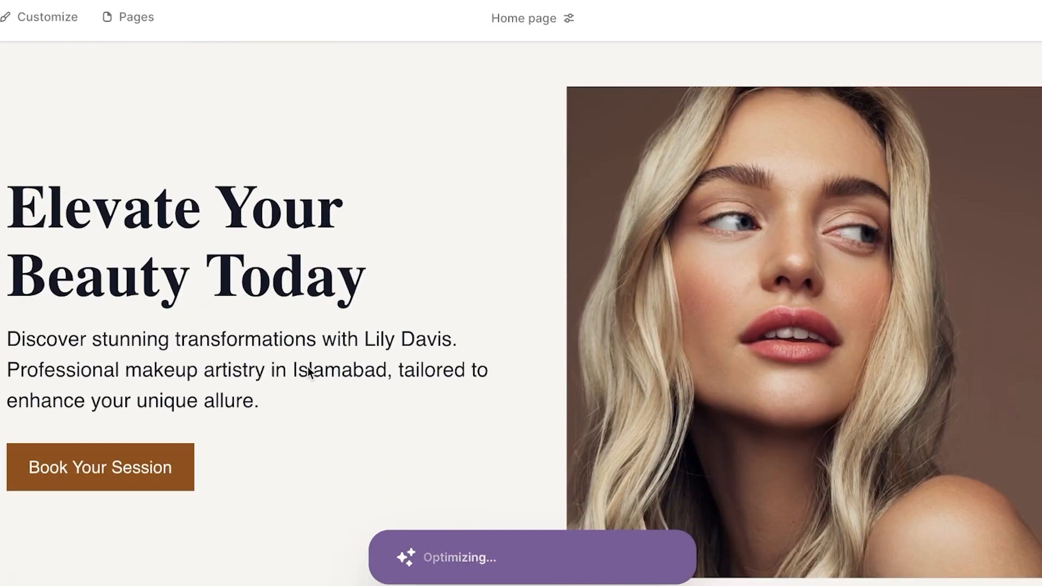
scroll(657, 234, "down", 3)
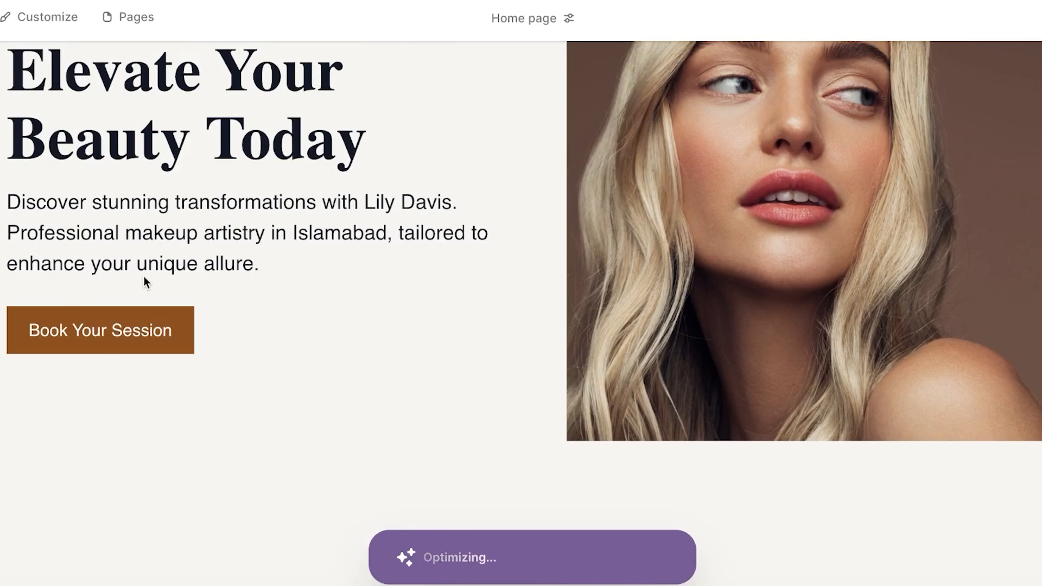
scroll(143, 282, "down", 15)
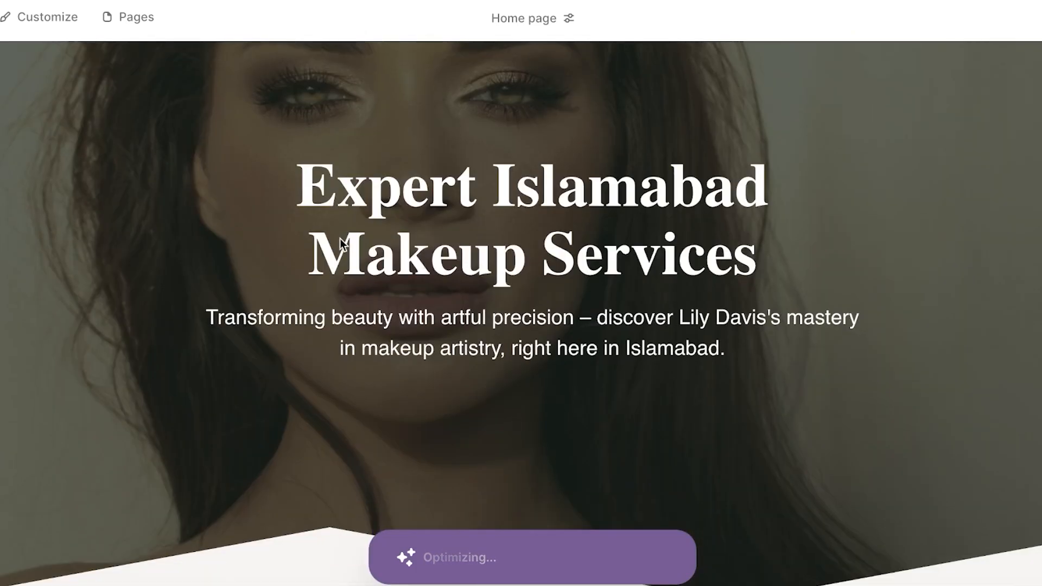
scroll(406, 217, "down", 10)
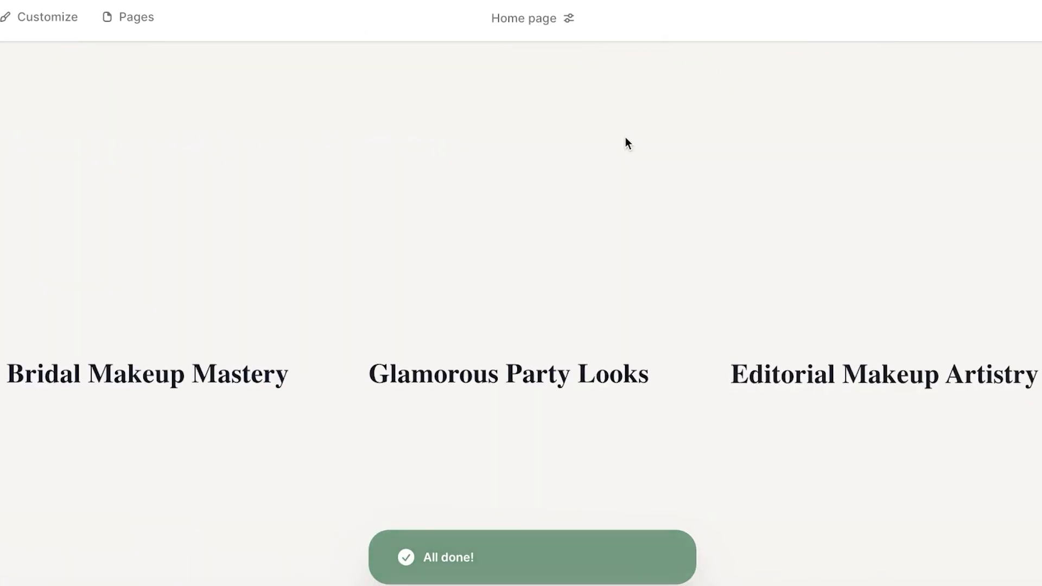
scroll(293, 220, "down", 10)
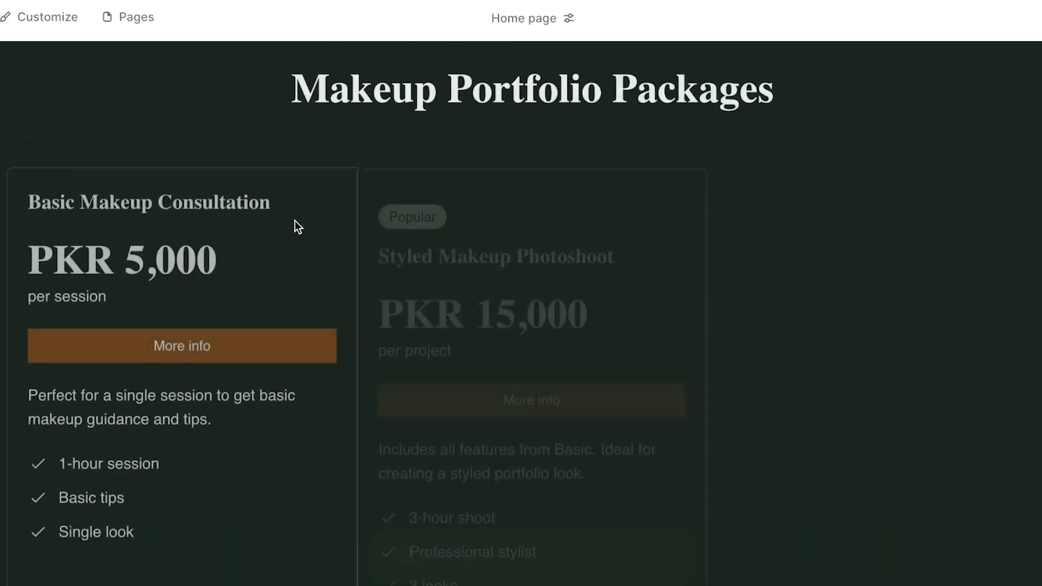
Sign up with a Google account and approve access so the site opens in the editor.
left_click(6, 21)
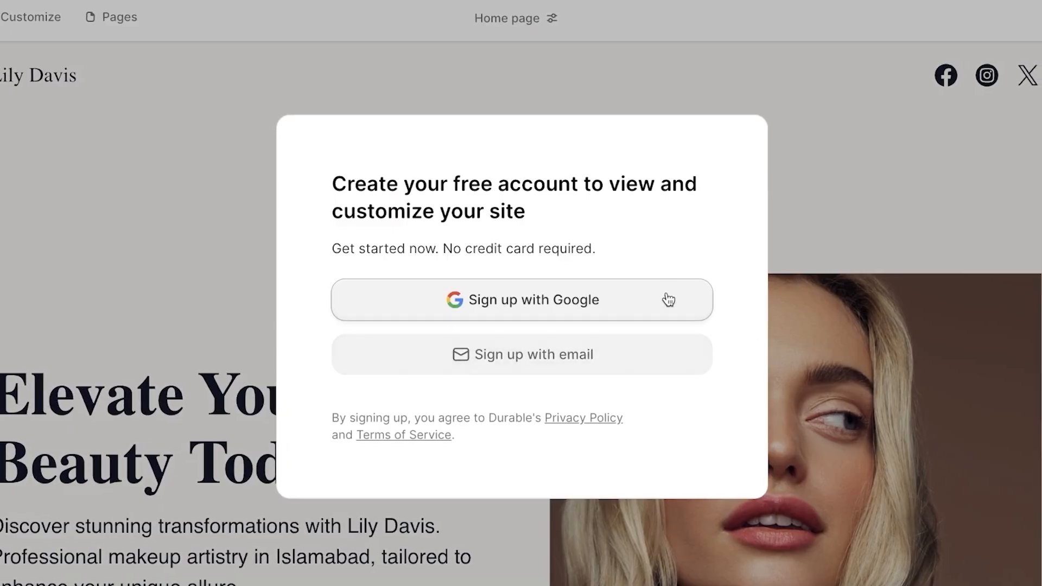
left_click(490, 305)
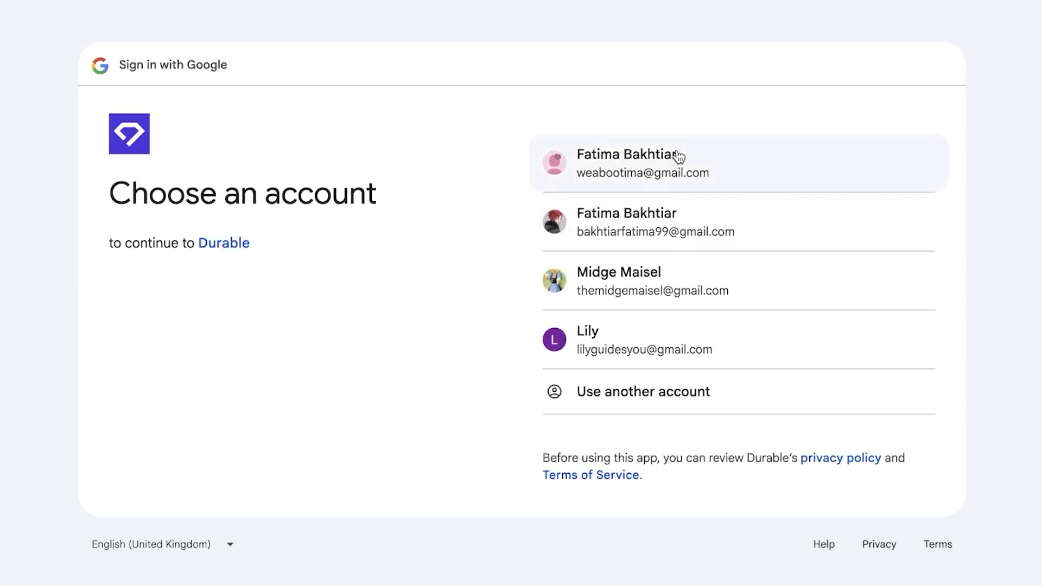
left_click(675, 155)
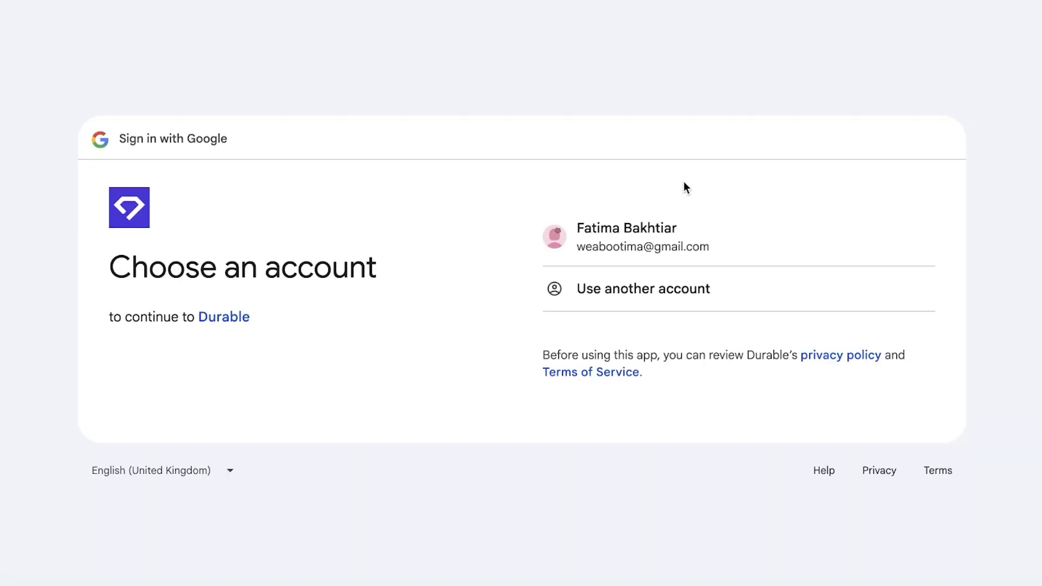
left_click(654, 229)
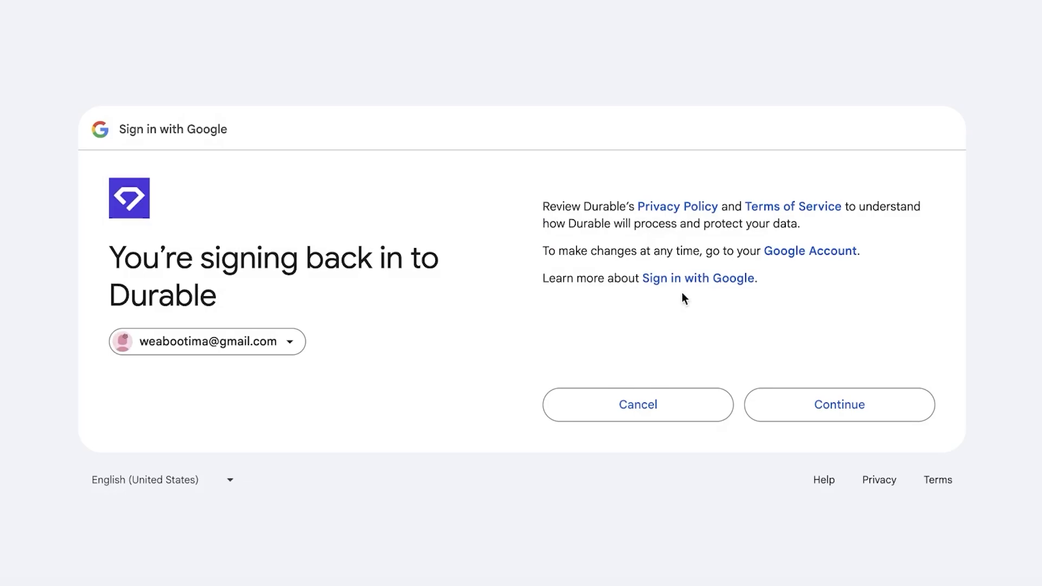
left_click(792, 387)
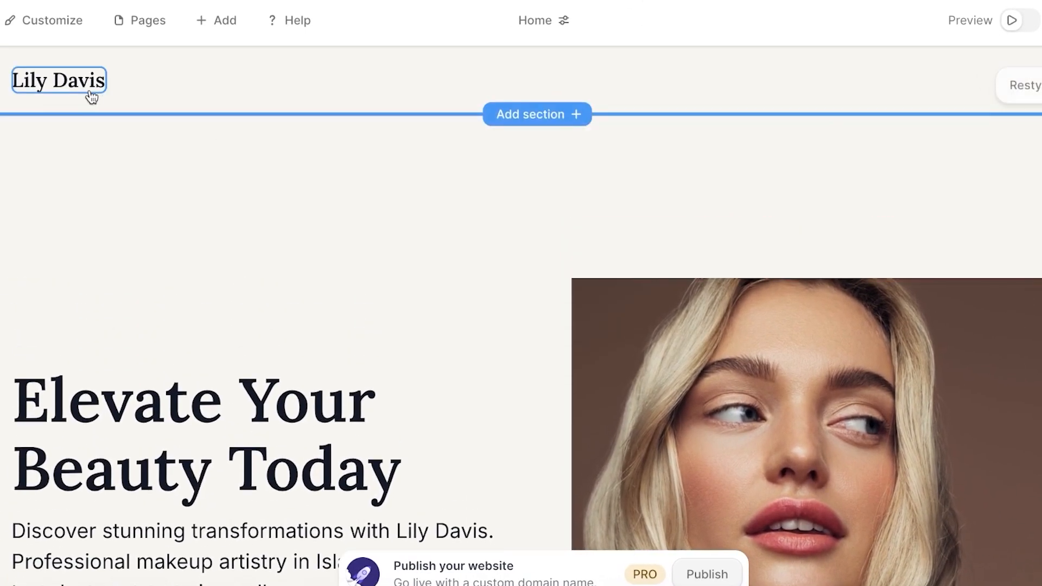
Switch the Logo panel's source from Text to File Upload.
left_click(91, 97)
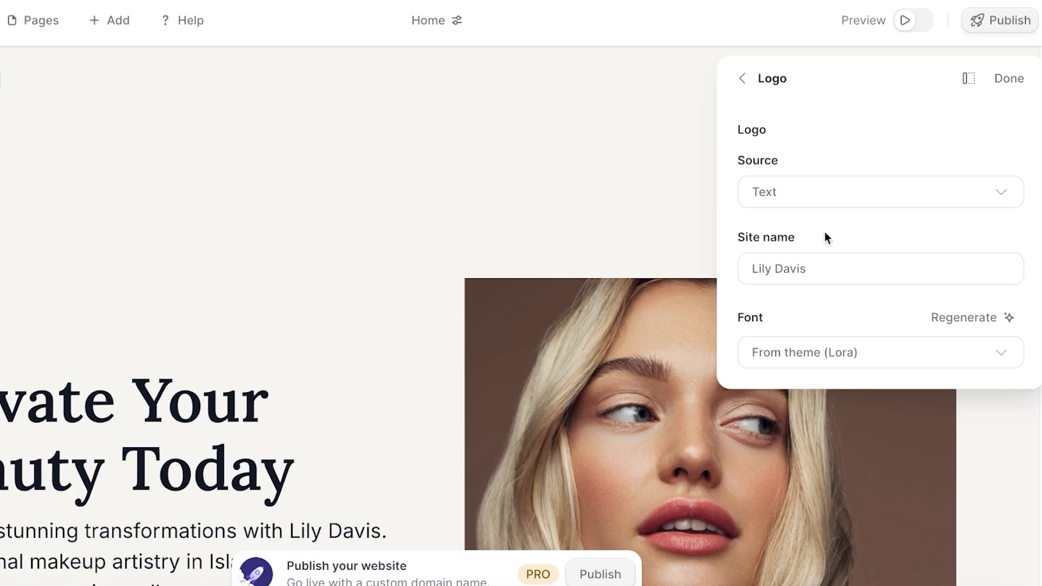
left_click(825, 189)
left_click(770, 230)
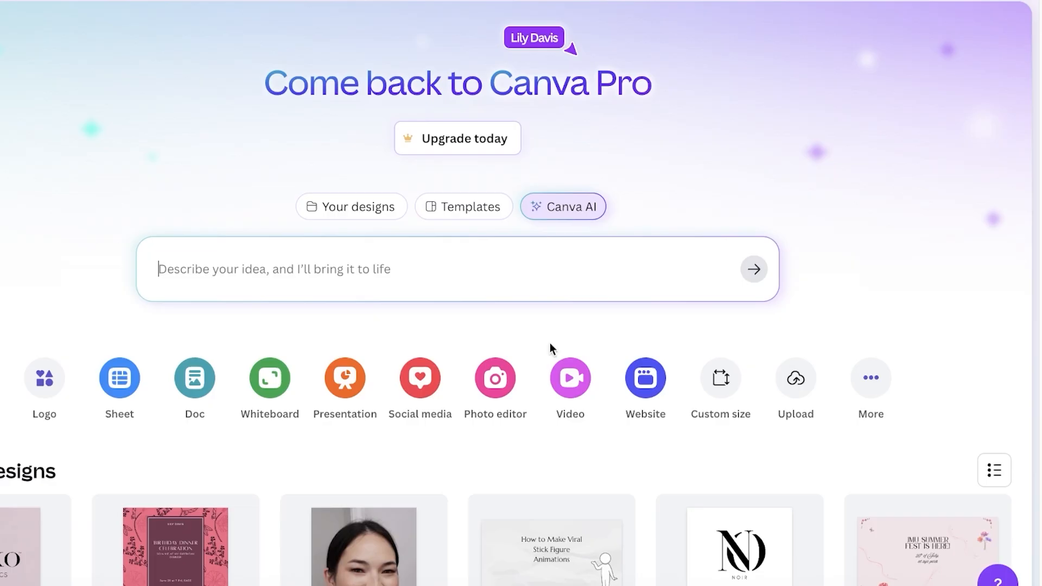
Ask Canva AI for a logo design: 'Logo for a makeup artist'.
left_click(586, 258)
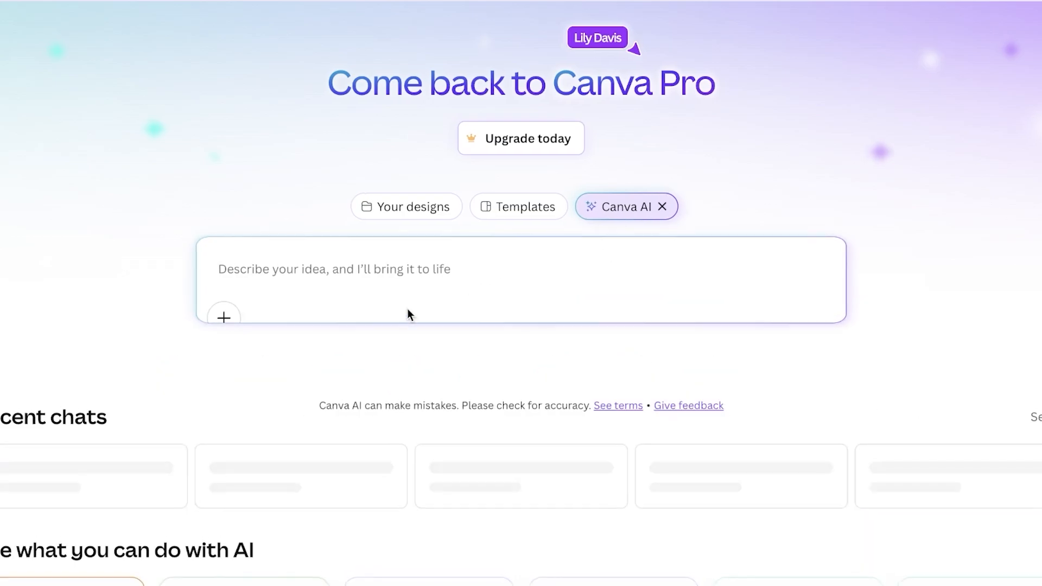
left_click(202, 380)
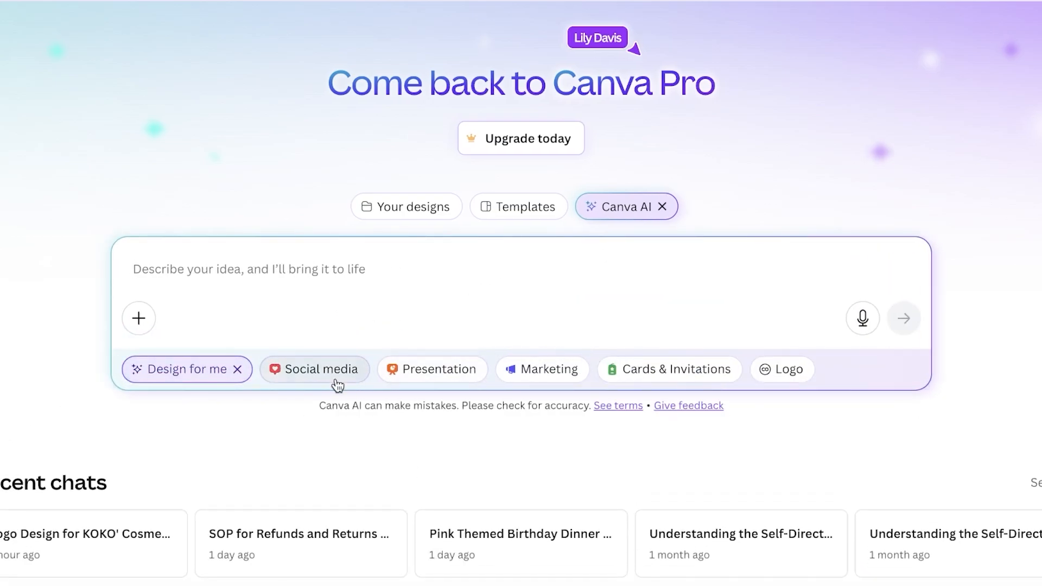
left_click(802, 370)
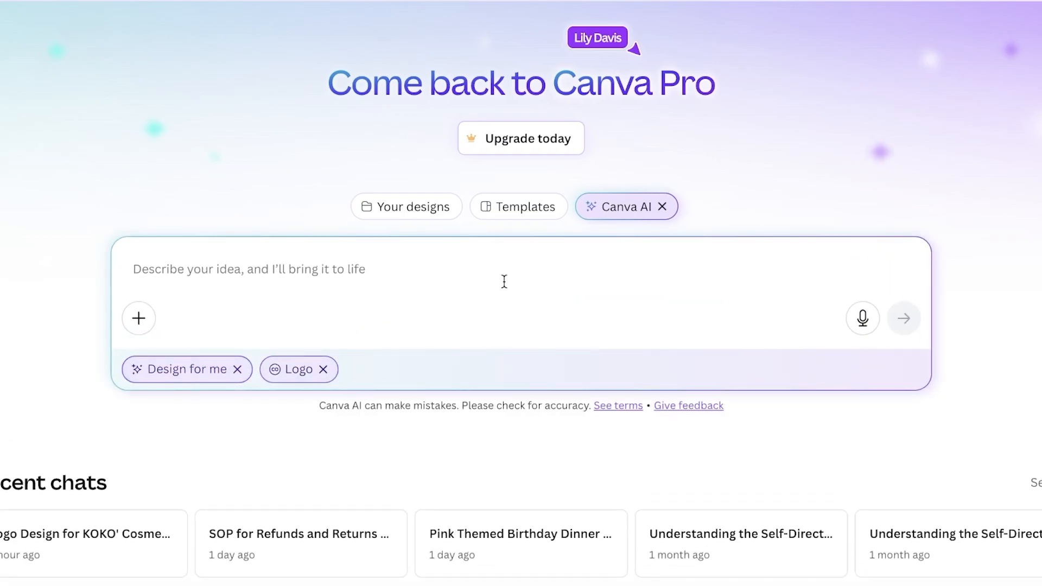
type("Logo for")
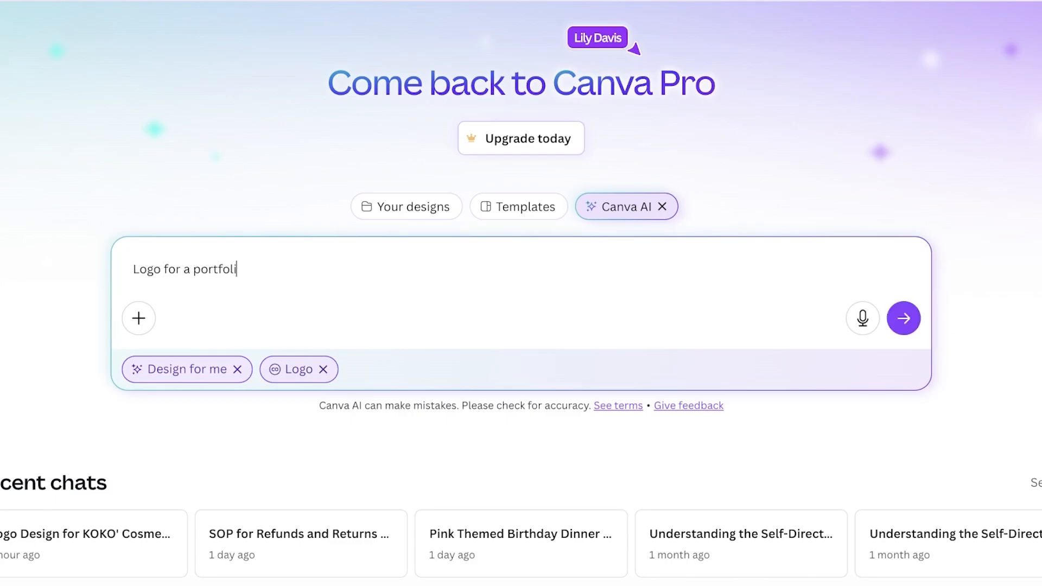
type(" a makeup artist")
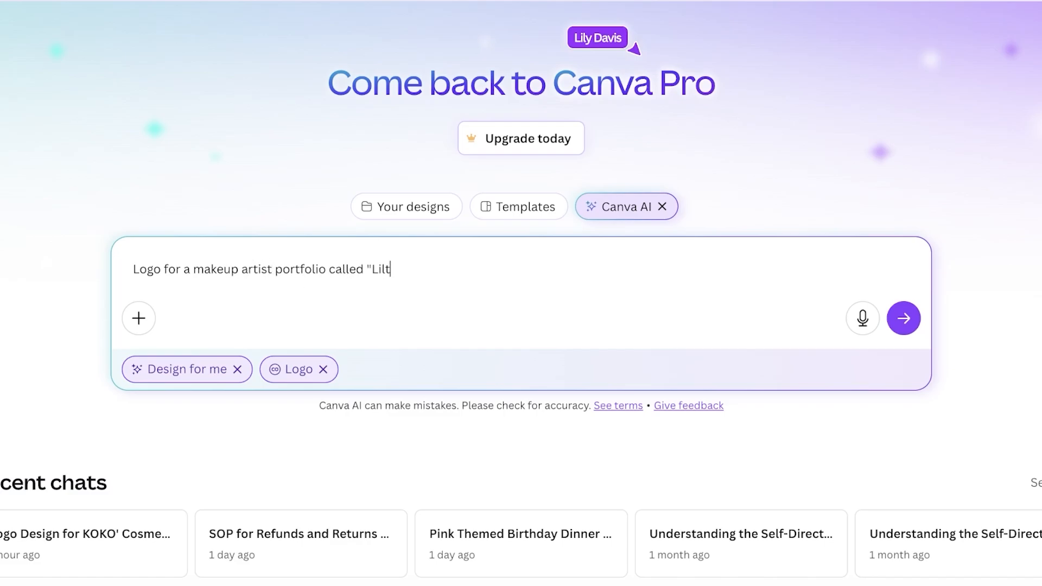
key("BackSpace")
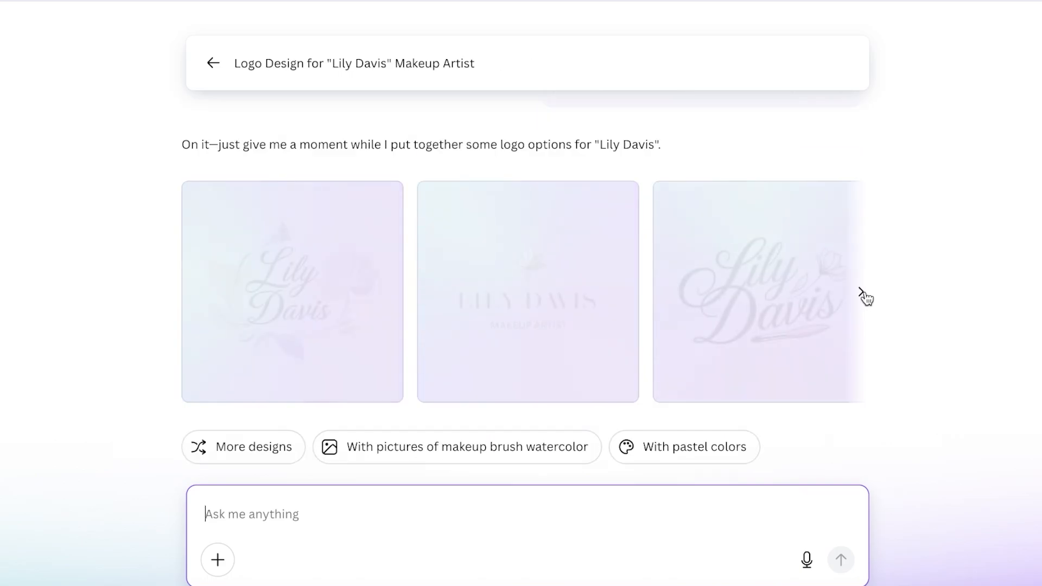
Browse the generated logos and preview the script logo with flower and brush.
left_click(862, 294)
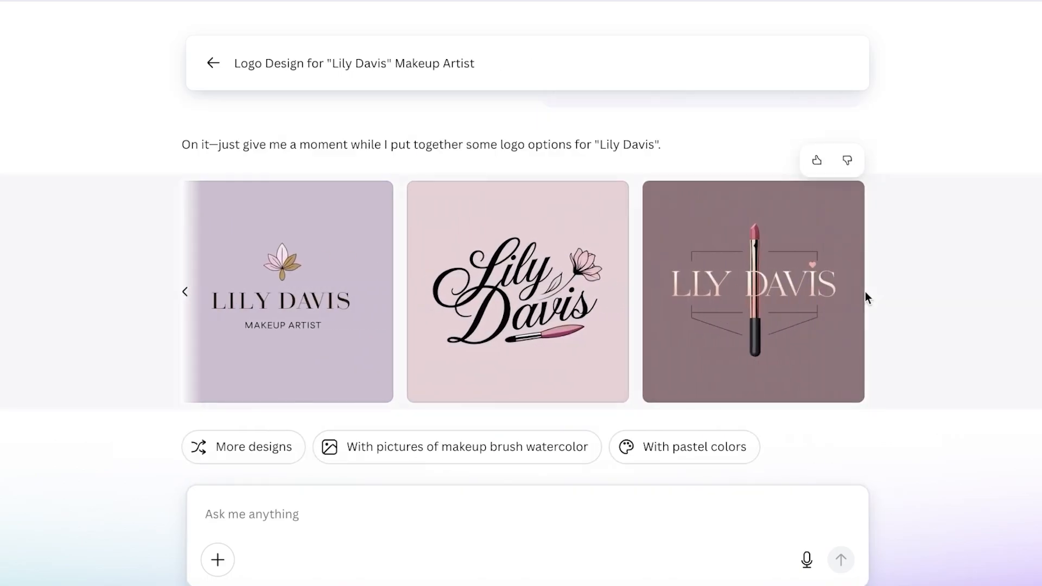
left_click(184, 292)
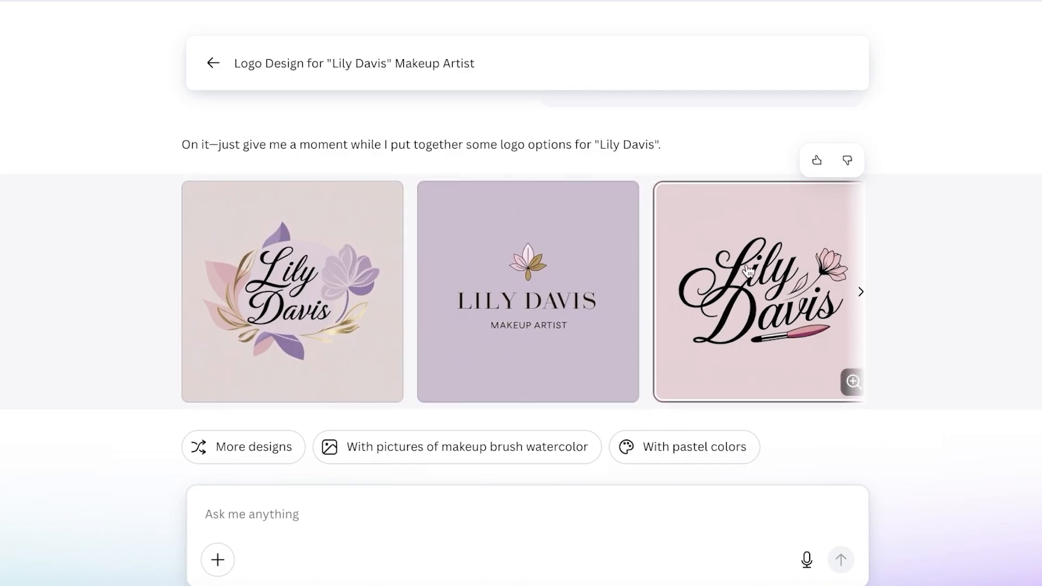
left_click(747, 270)
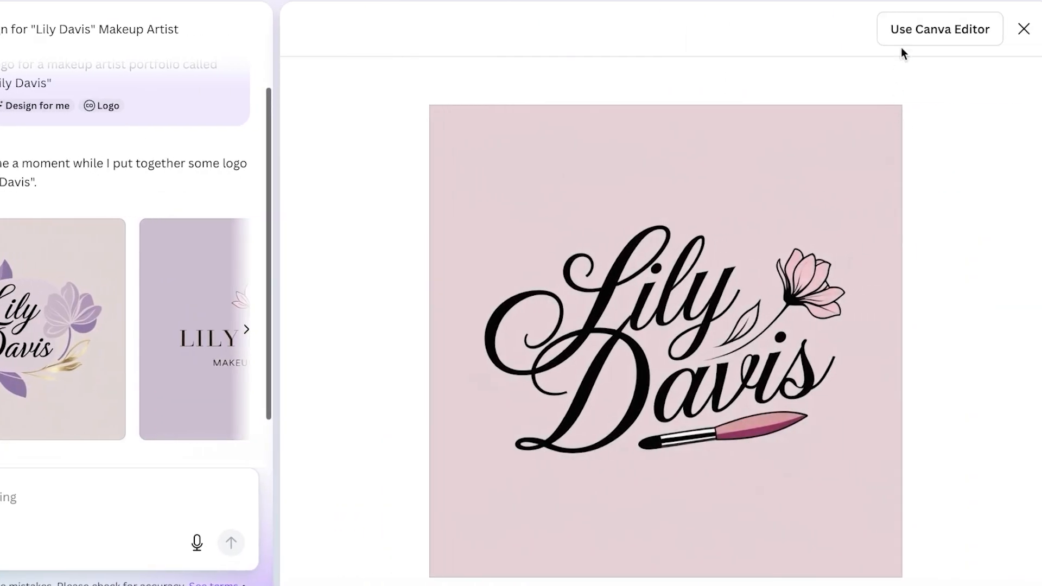
Open the flower-and-brush logo in the Canva editor and download it as a PNG.
left_click(913, 29)
right_click(624, 194)
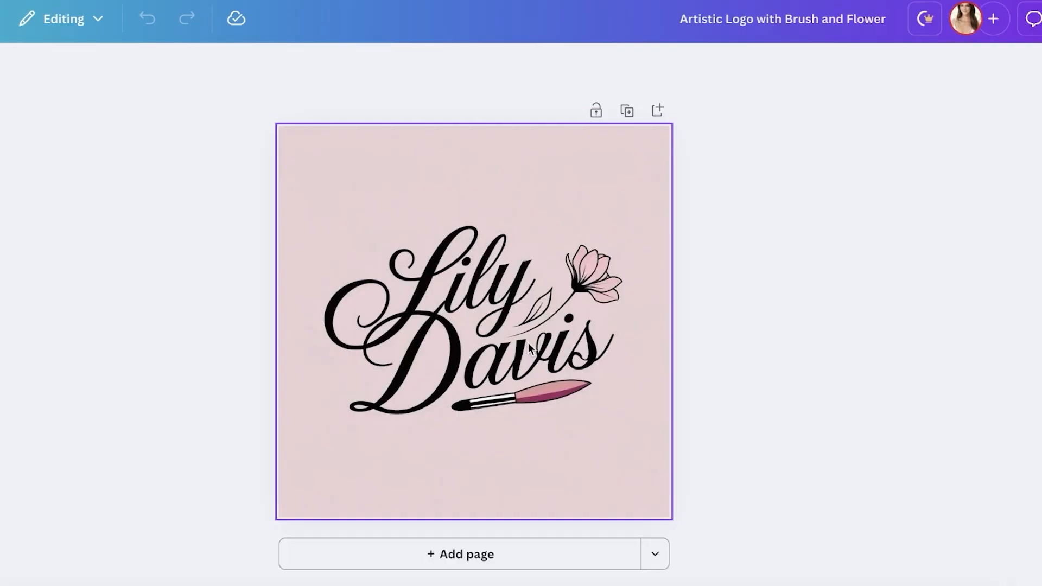
left_click(1021, 24)
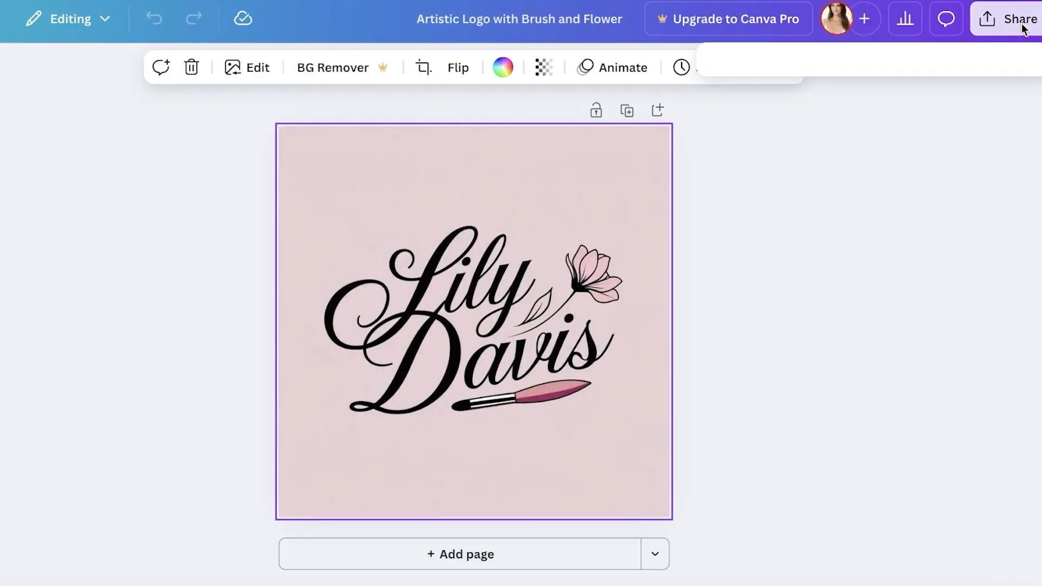
left_click(745, 365)
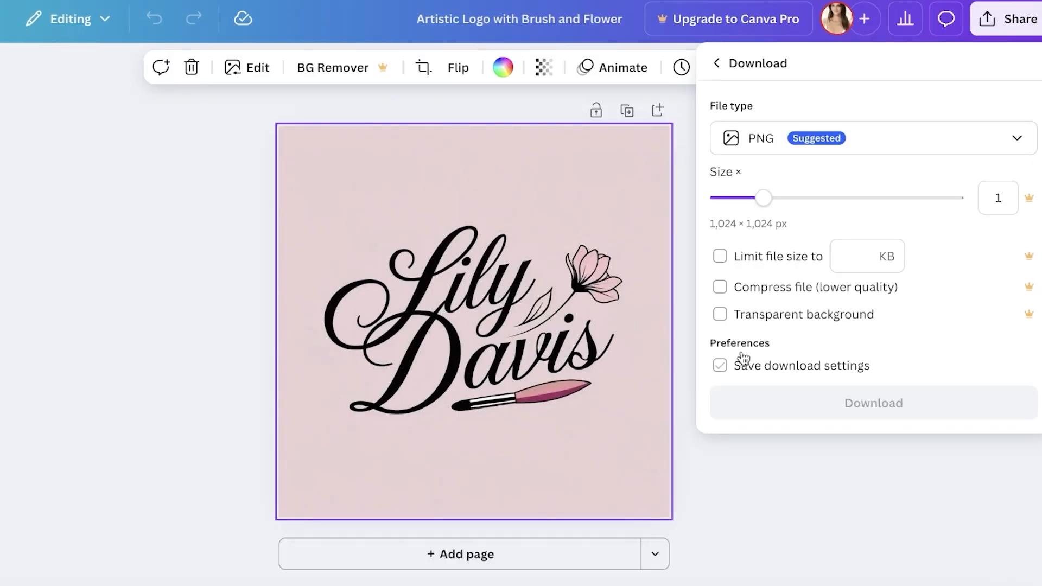
left_click(779, 407)
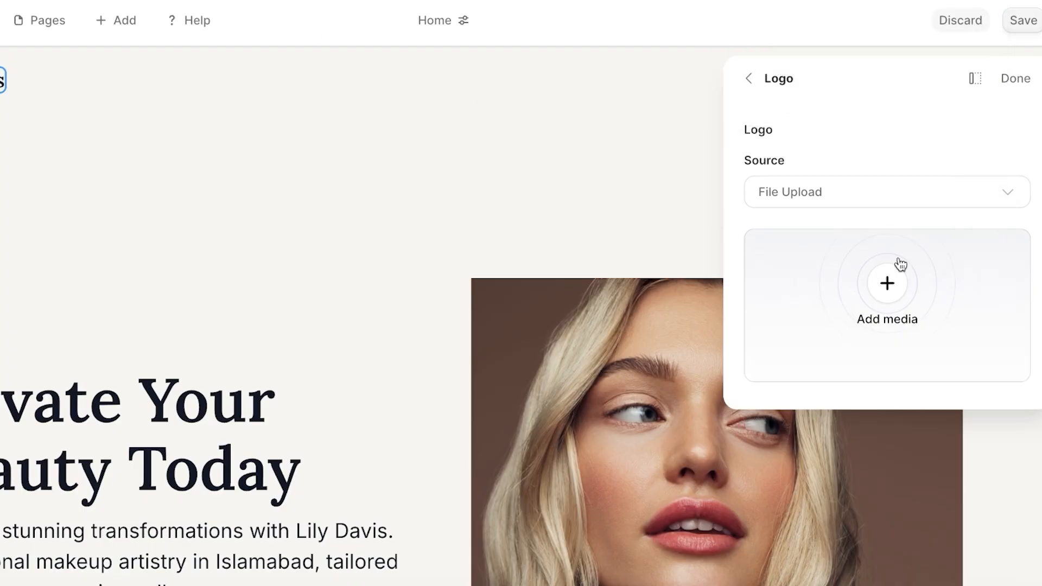
Upload the downloaded PNG logo file to Durable's media library.
left_click(873, 284)
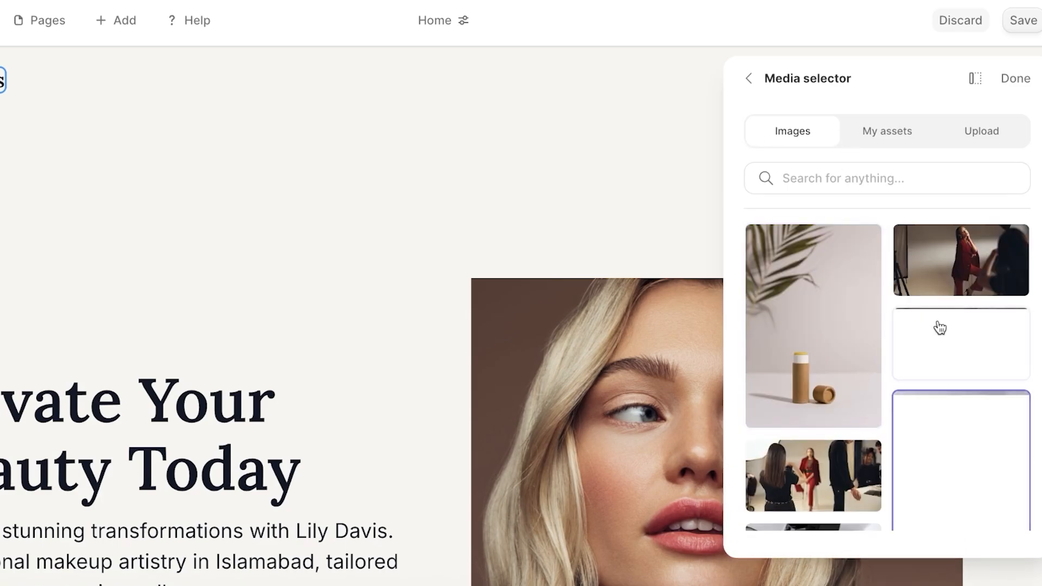
left_click(990, 131)
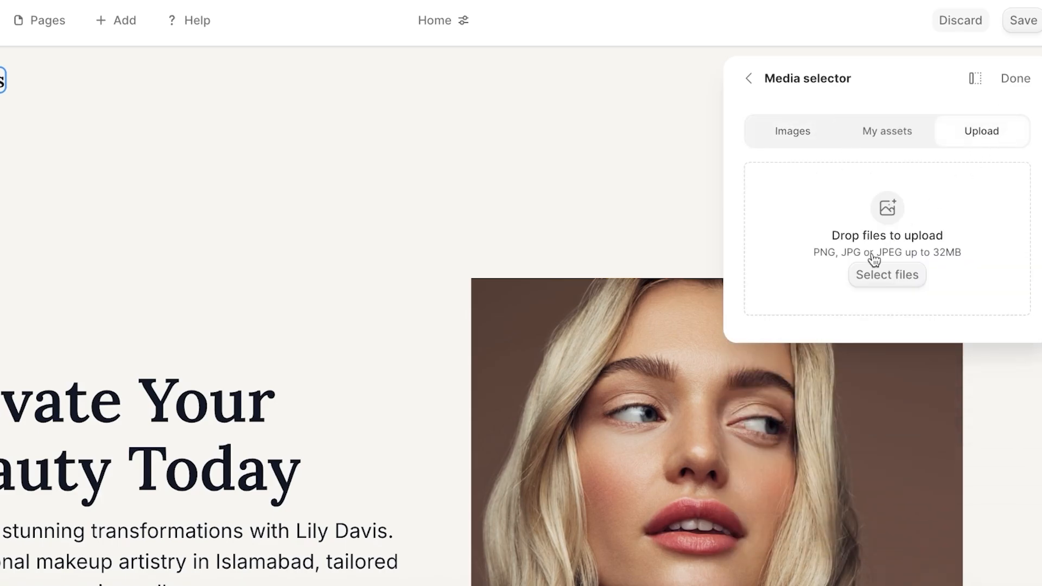
left_click(872, 293)
left_click(462, 151)
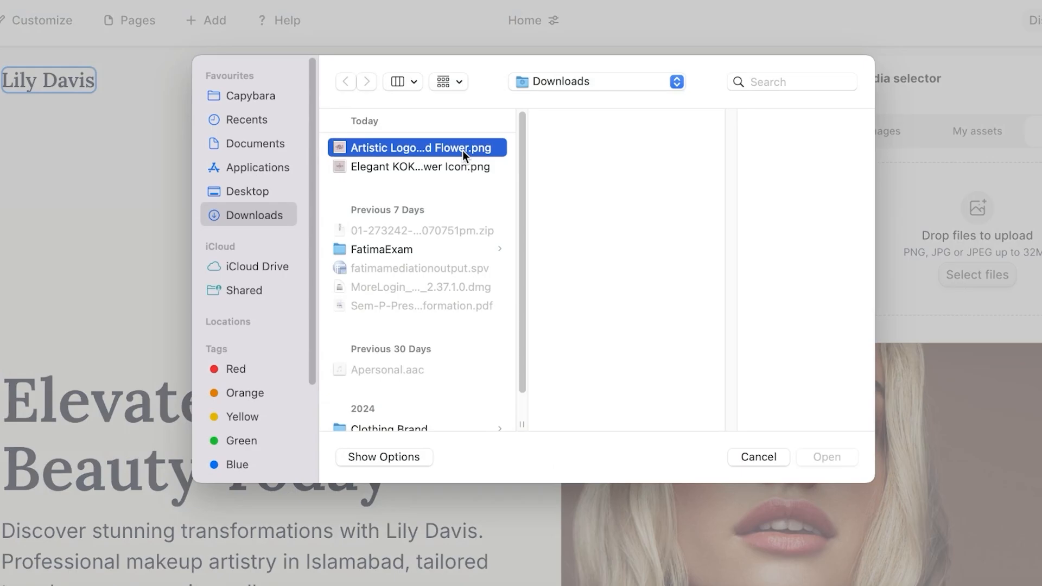
left_click(817, 461)
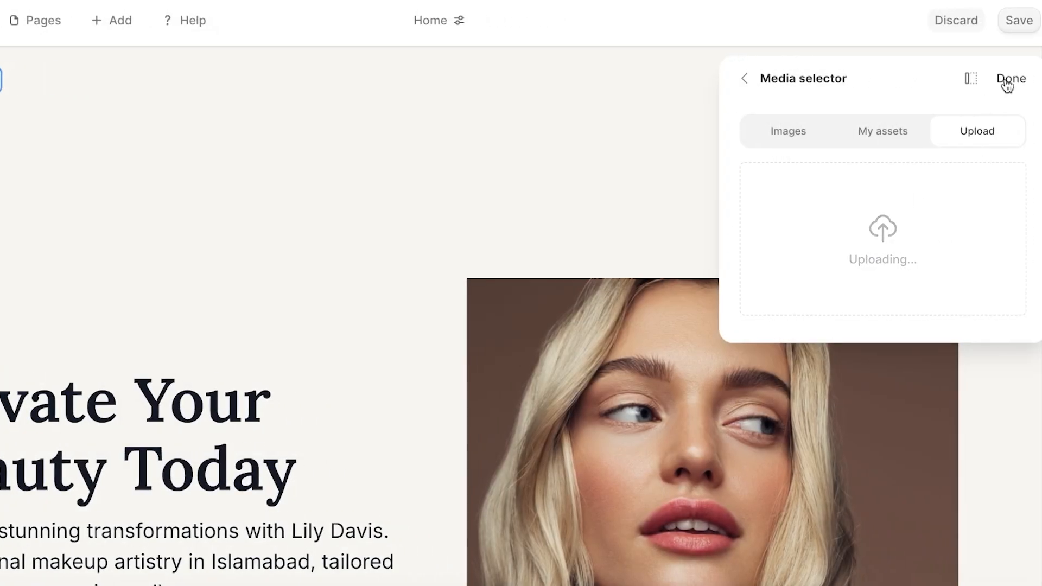
left_click(1006, 81)
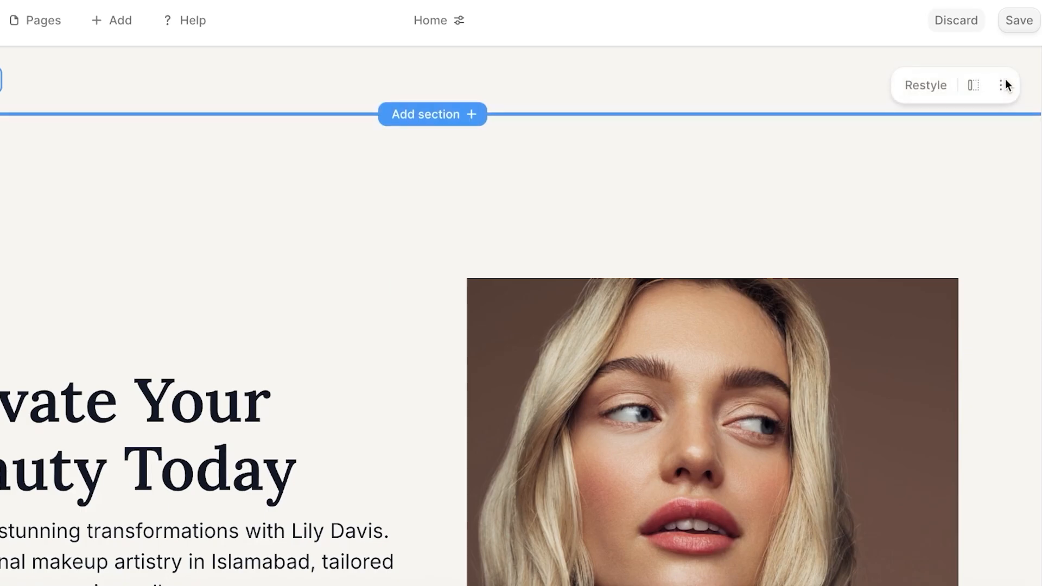
Insert the uploaded logo from My assets into the header and set desktop size to 87px.
left_click(1004, 82)
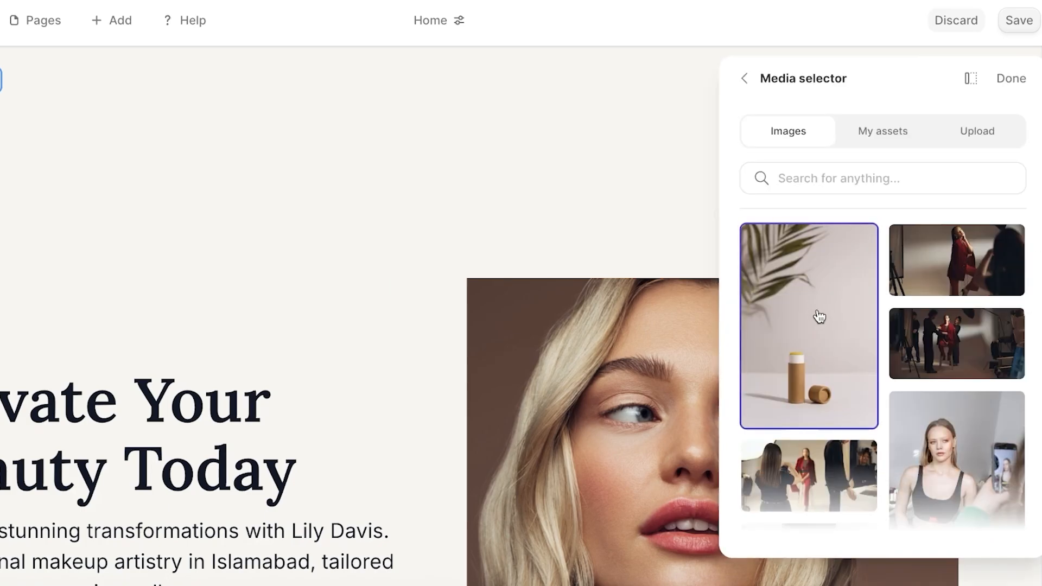
scroll(869, 352, "down", 5)
left_click(867, 136)
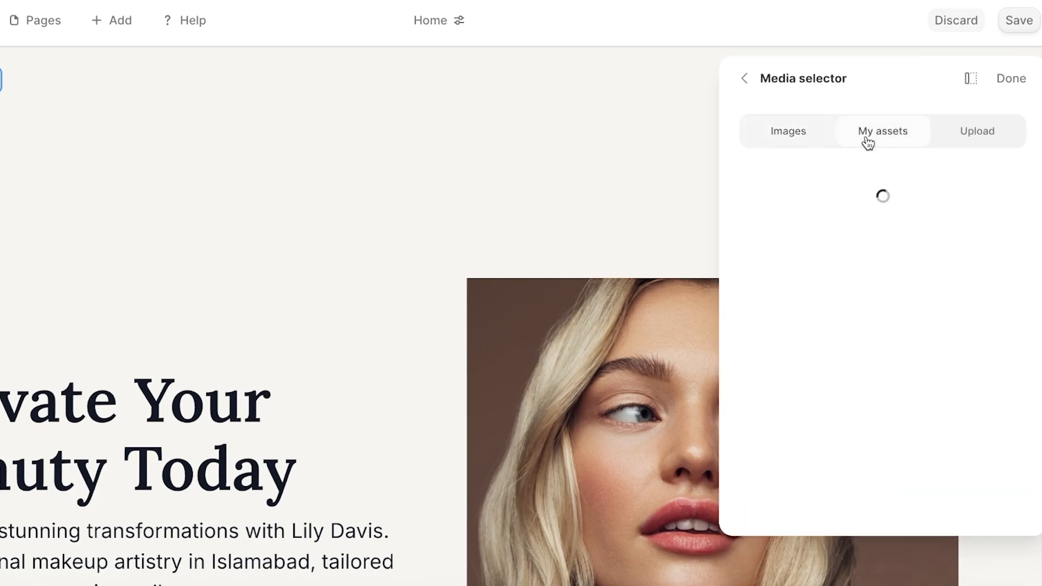
left_click(995, 531)
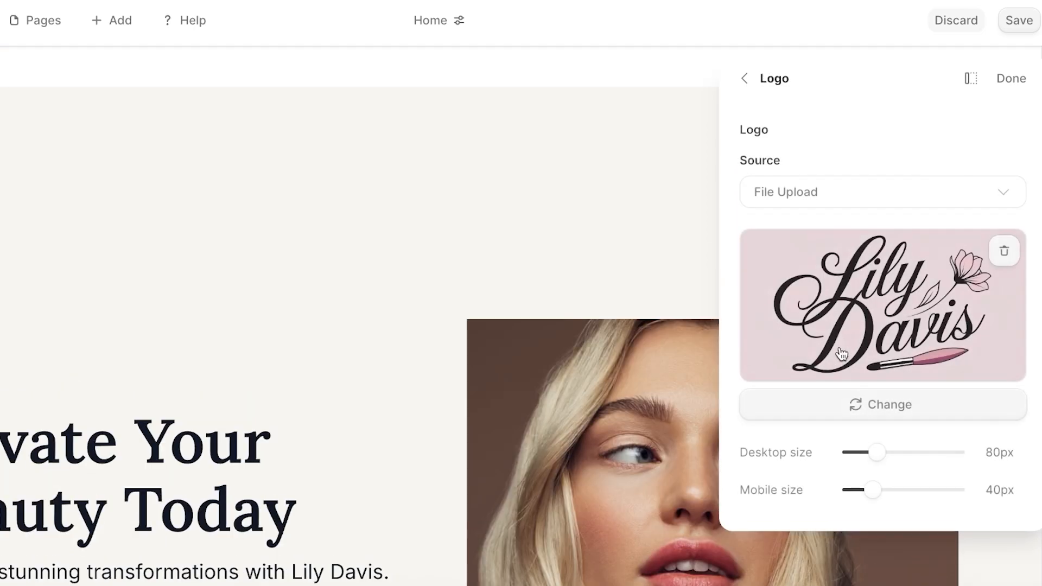
left_click_drag(872, 460, 882, 467)
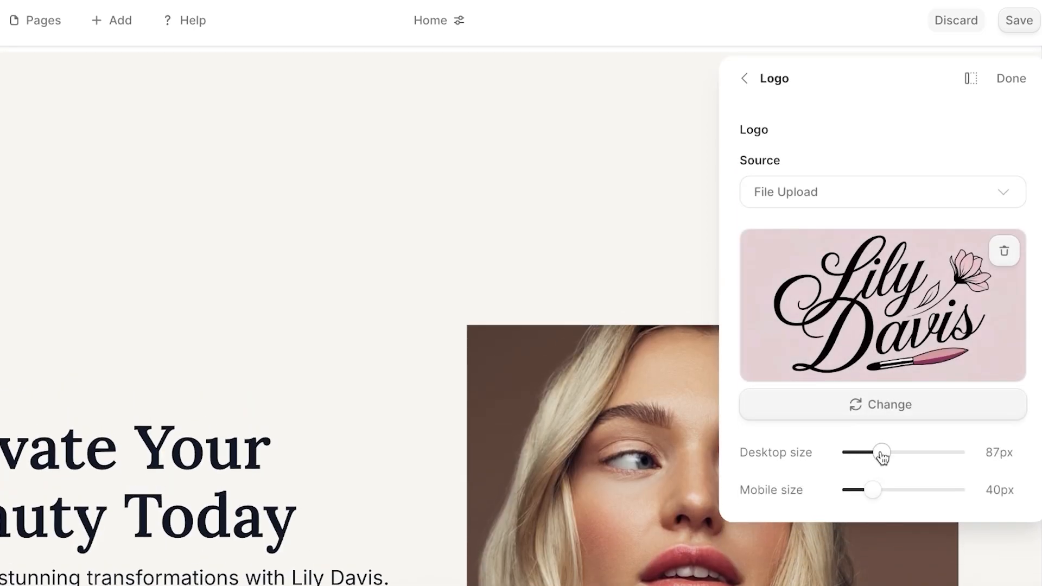
left_click(1011, 78)
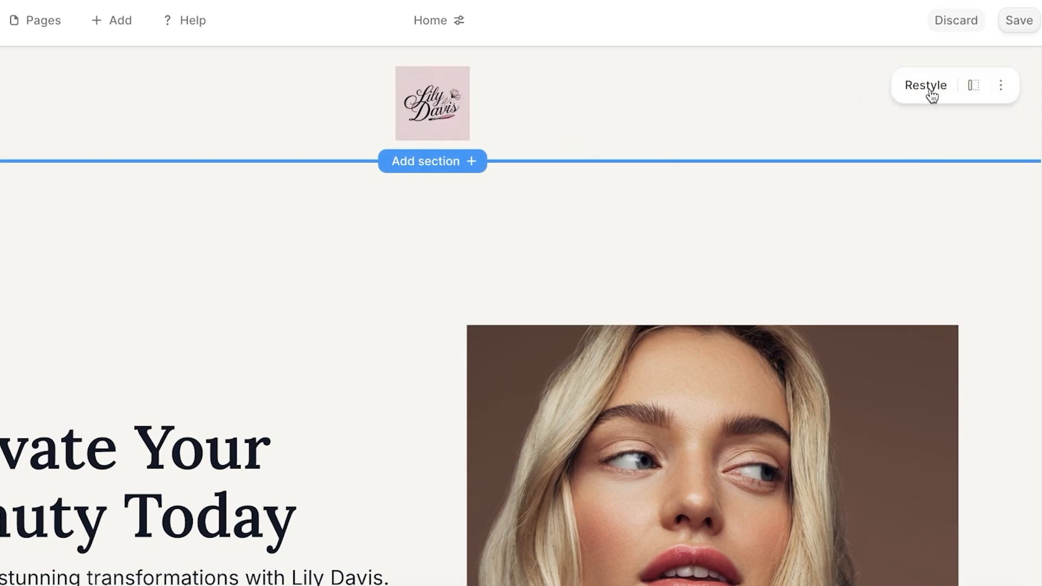
Open the header's Style colour settings and switch to a custom colour scheme.
left_click(972, 100)
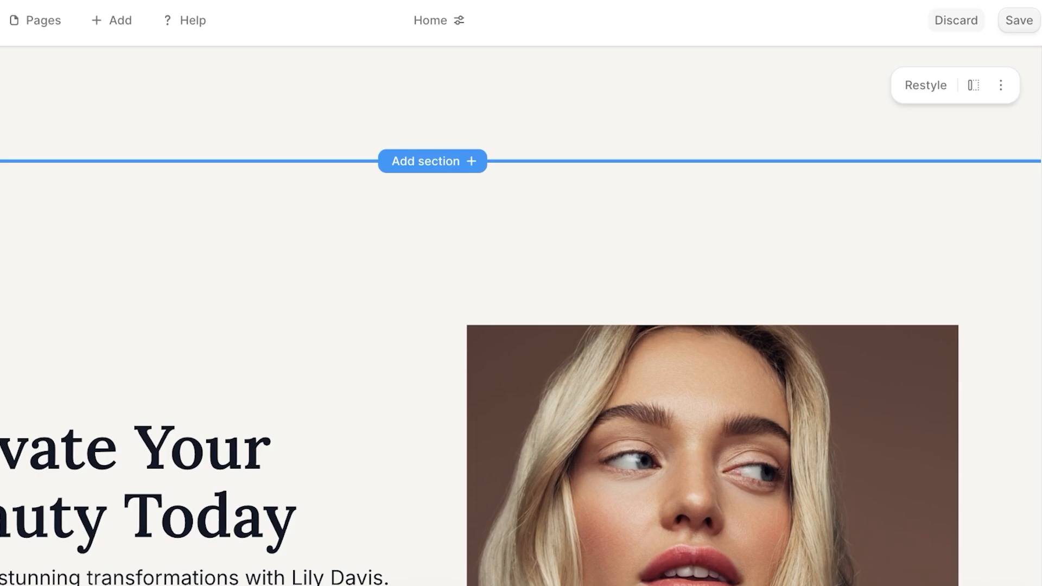
left_click(1004, 87)
left_click(919, 142)
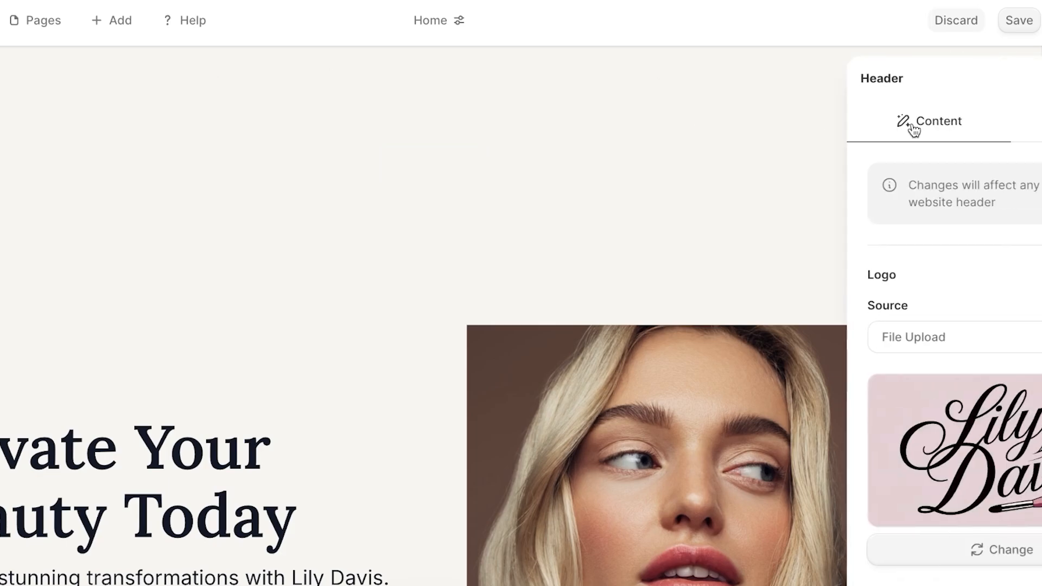
scroll(821, 337, "down", 5)
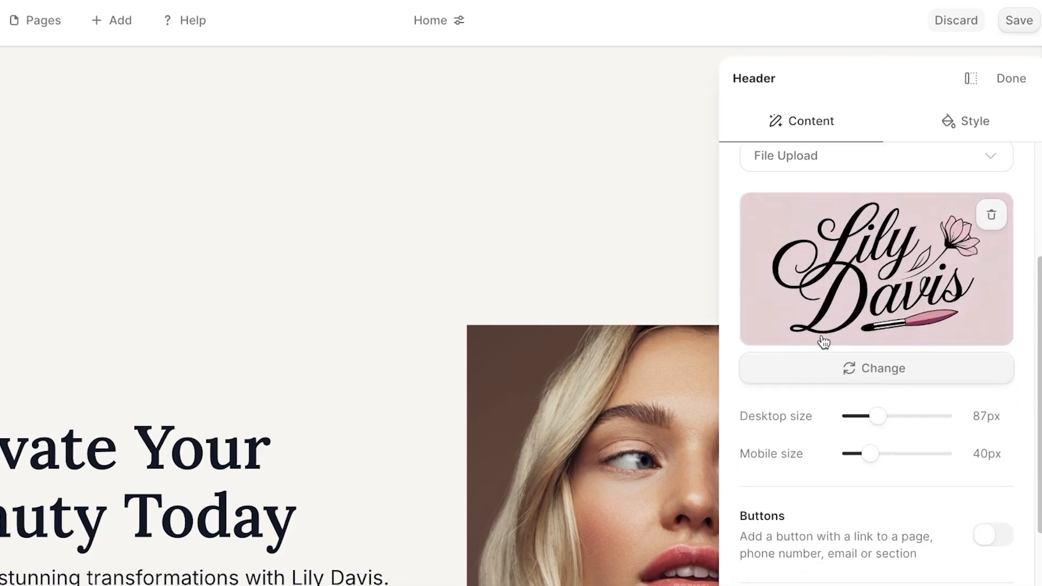
left_click(950, 123)
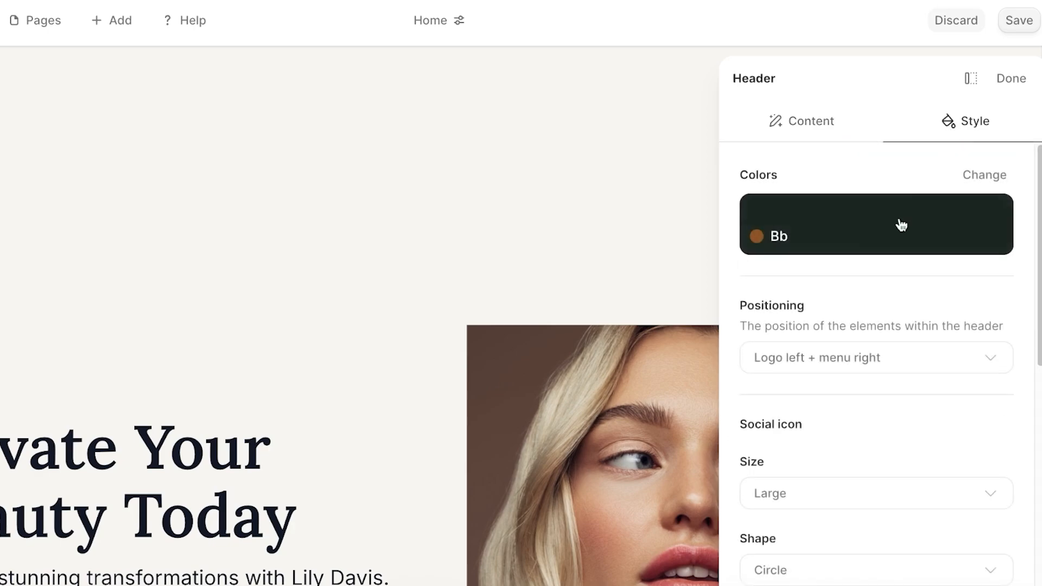
left_click(801, 227)
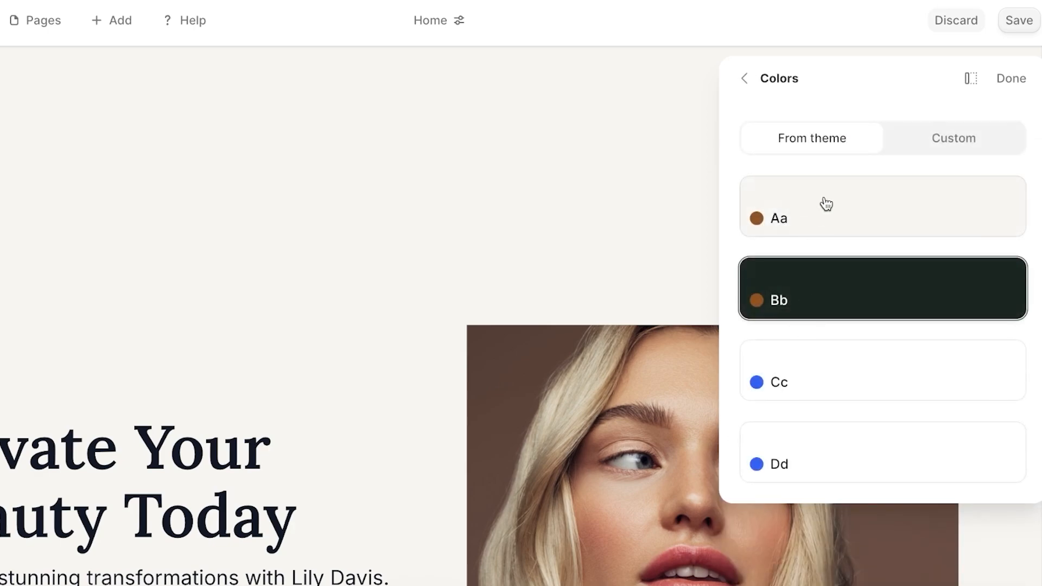
left_click(898, 145)
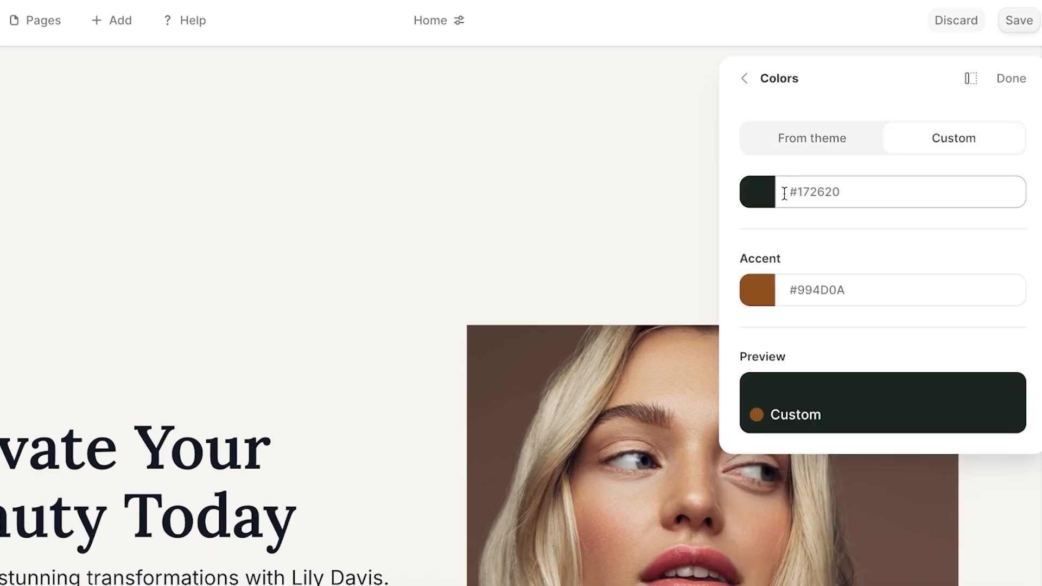
Set the header main colour to light grey-green #B7C7C1 and close the settings.
left_click(759, 201)
left_click_drag(765, 167, 762, 140)
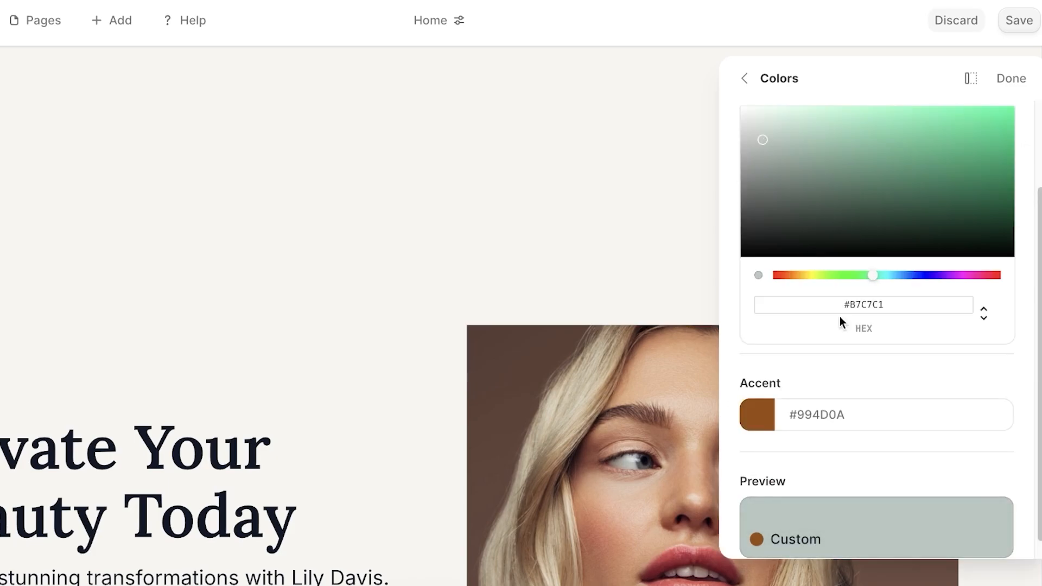
left_click(868, 343)
left_click(743, 78)
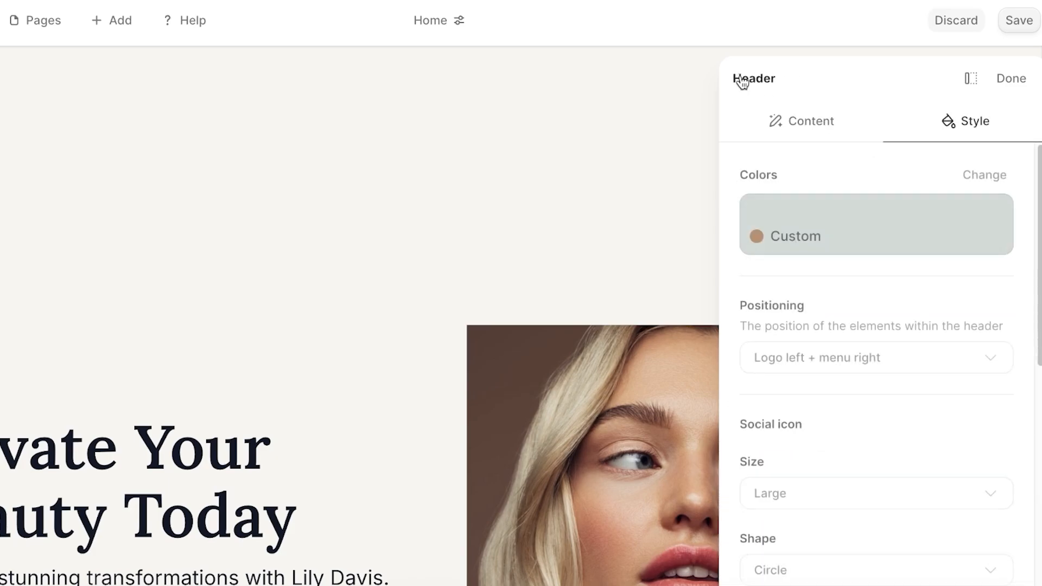
scroll(927, 300, "down", 6)
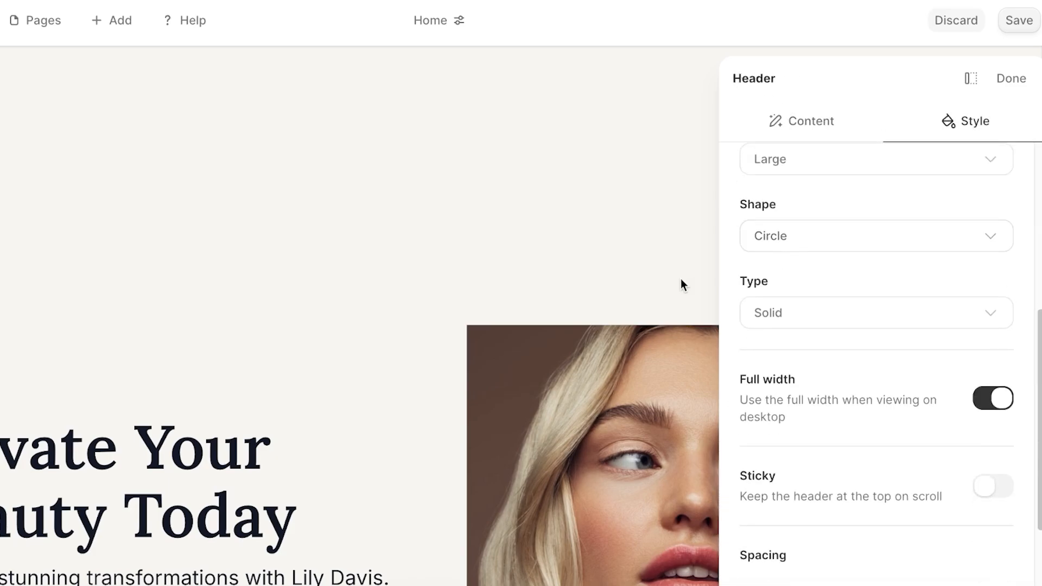
scroll(681, 283, "down", 3)
scroll(693, 291, "up", 1)
scroll(474, 343, "up", 2)
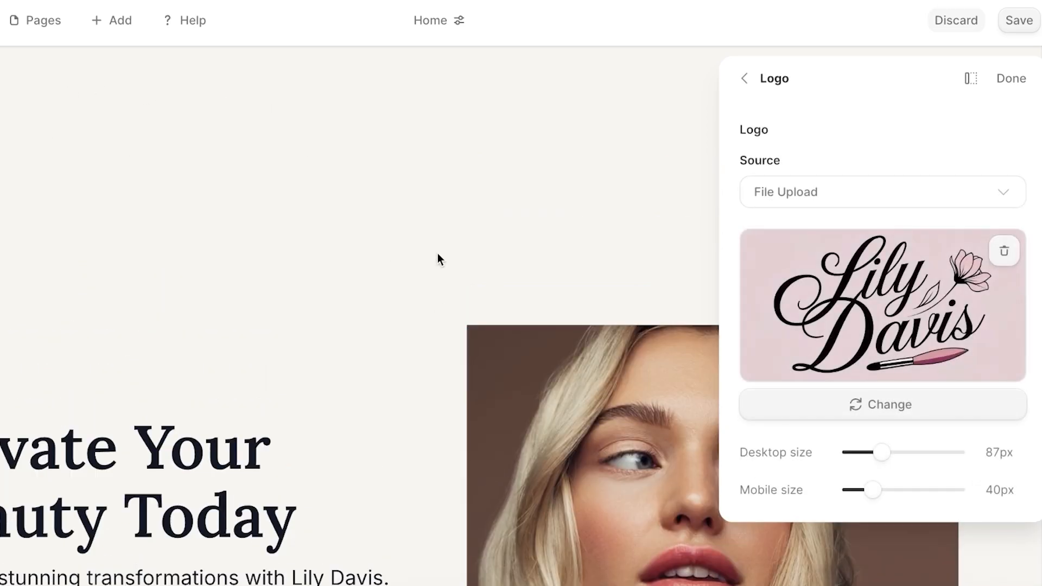
left_click(1003, 92)
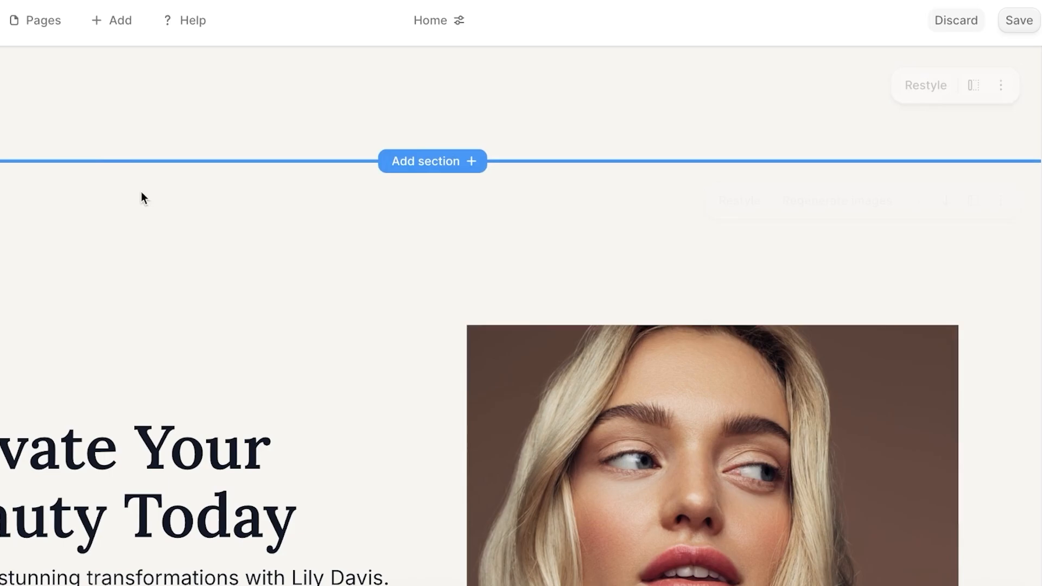
Drag the hero portrait's Horizontal position slider left to reframe the model's face.
scroll(154, 209, "down", 3)
scroll(168, 236, "up", 3)
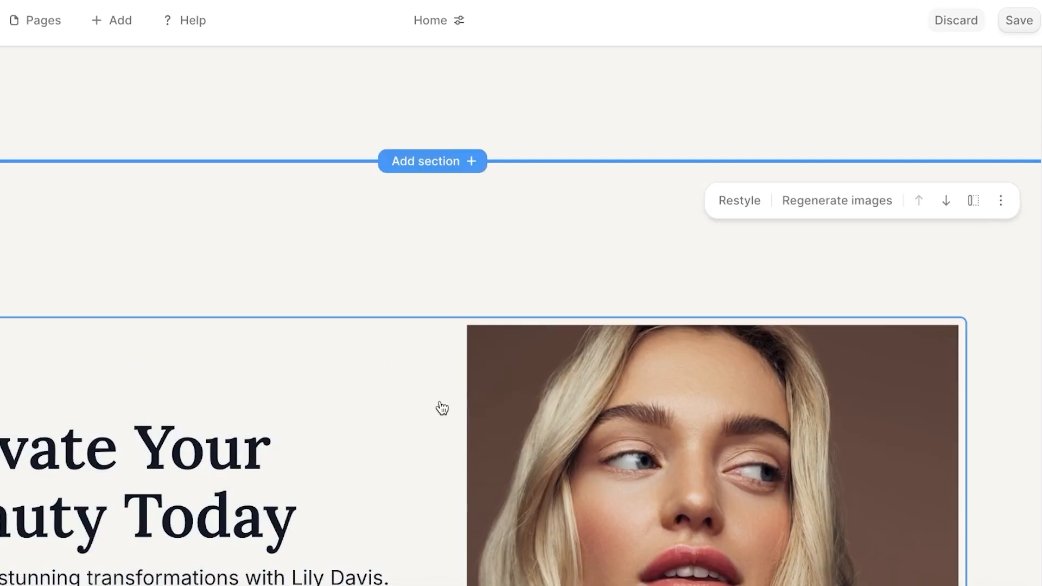
left_click(399, 424)
left_click(1010, 81)
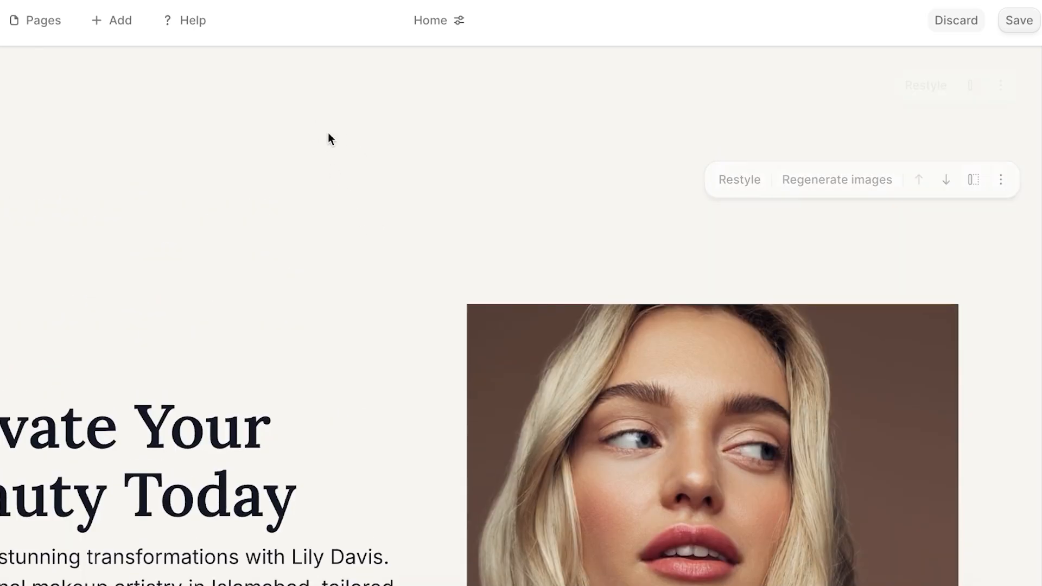
scroll(329, 135, "up", 1)
scroll(524, 195, "down", 10)
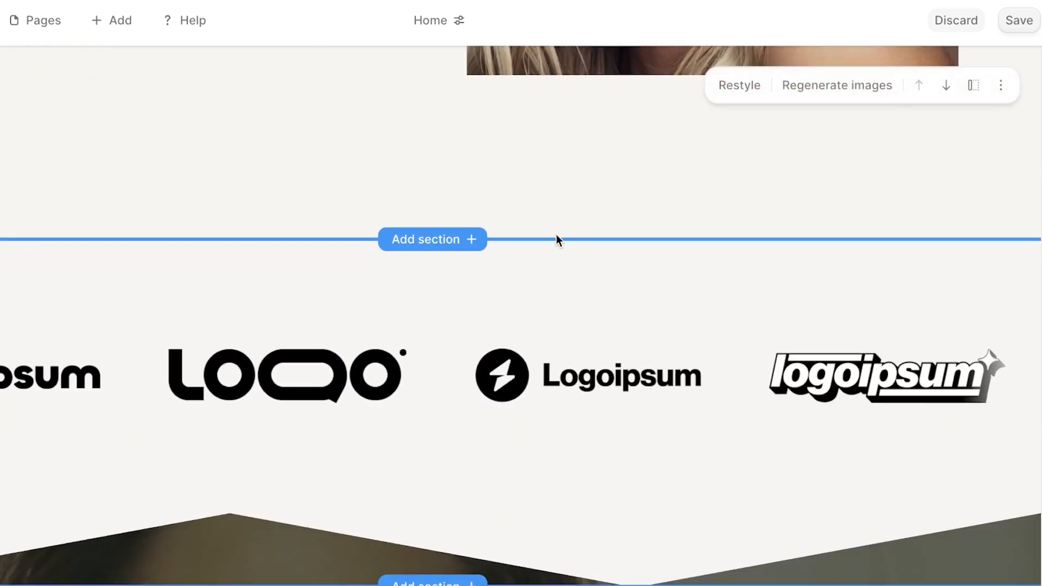
scroll(553, 215, "up", 4)
left_click(552, 214)
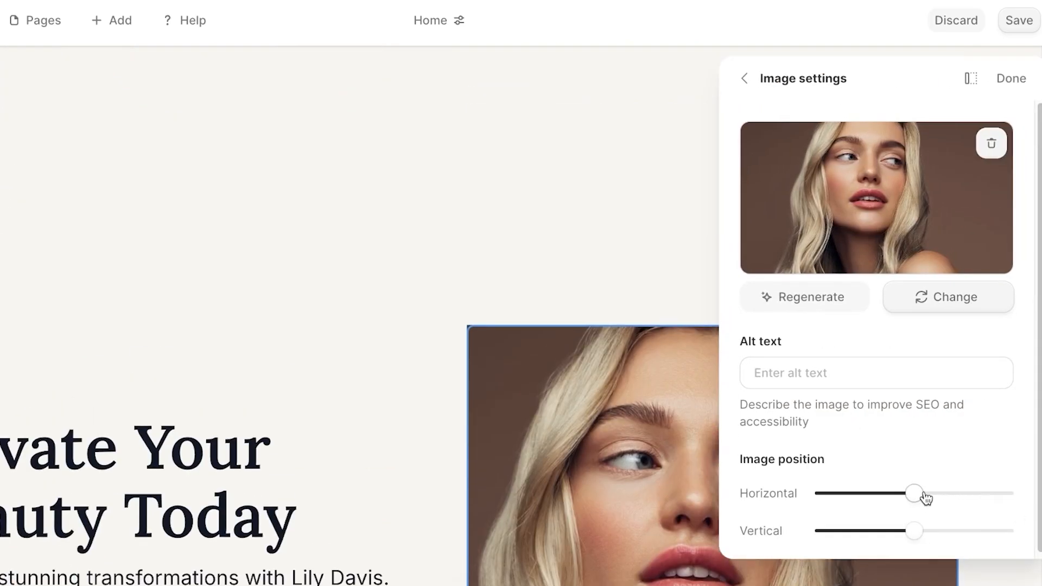
left_click_drag(926, 496, 887, 493)
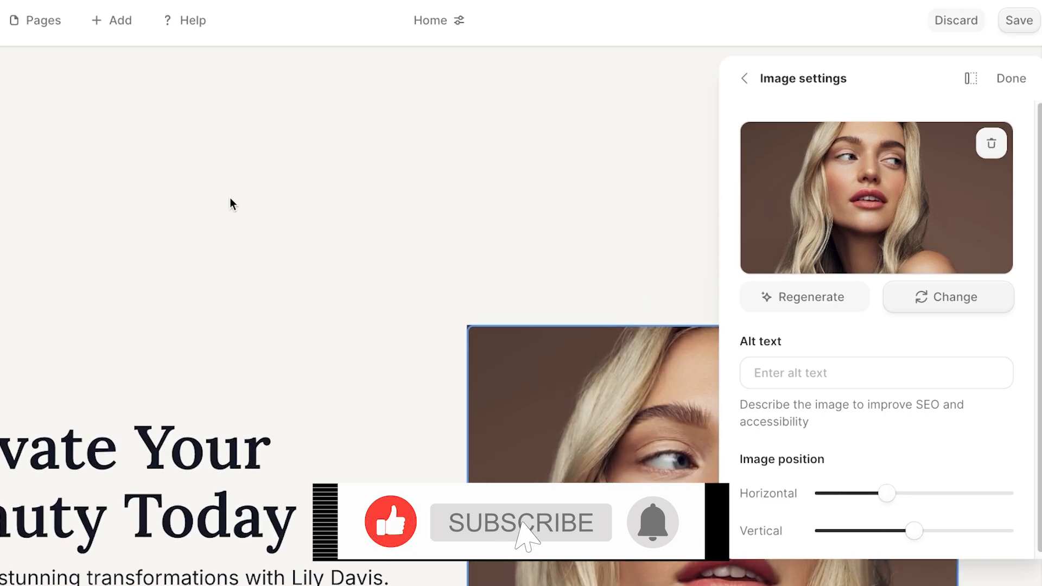
left_click(1013, 80)
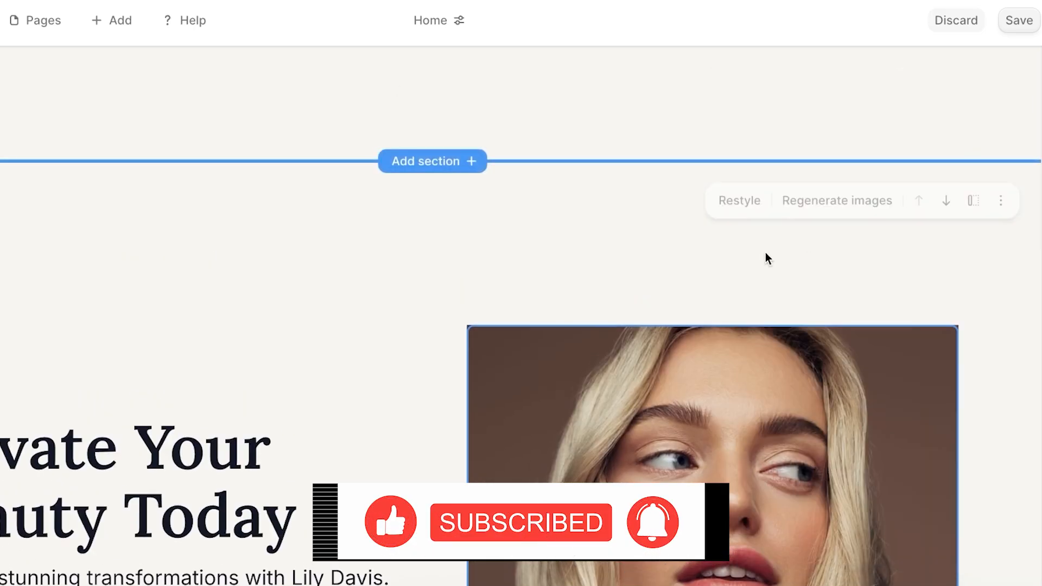
Centre the hero banner's content vertically in its Style settings.
left_click(1001, 205)
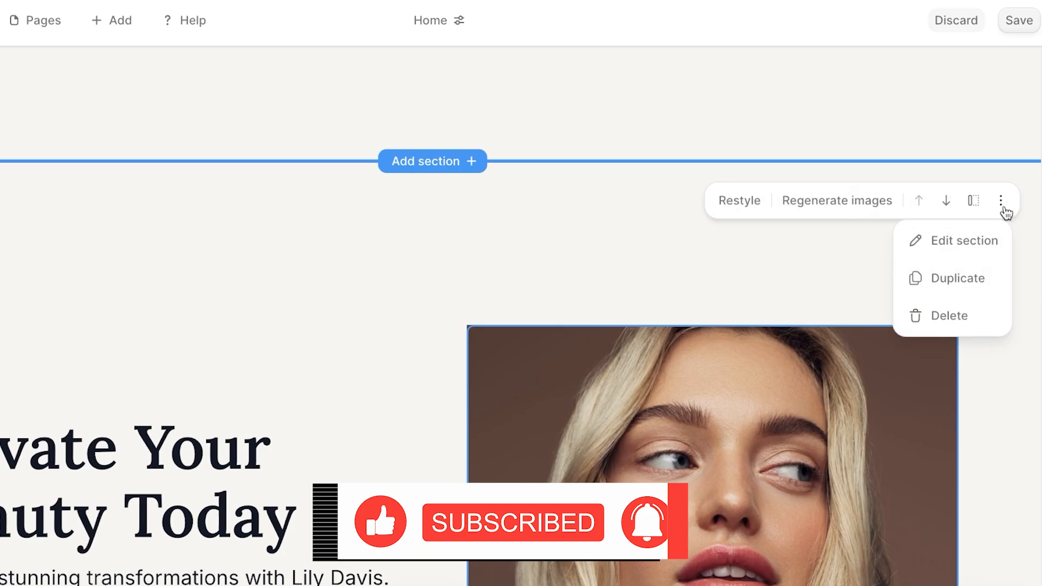
left_click(924, 241)
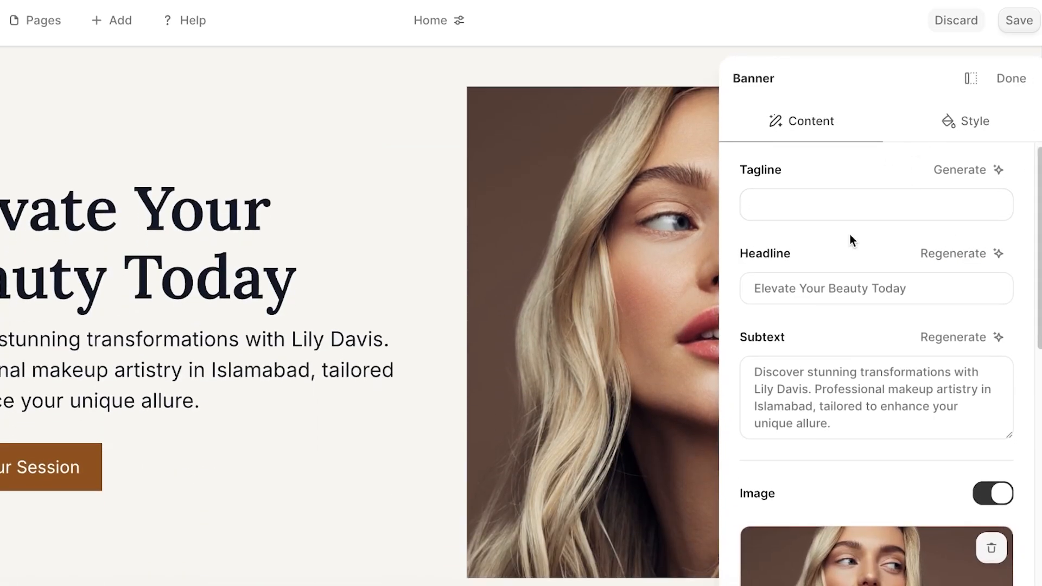
scroll(847, 228, "down", 8)
scroll(830, 472, "down", 3)
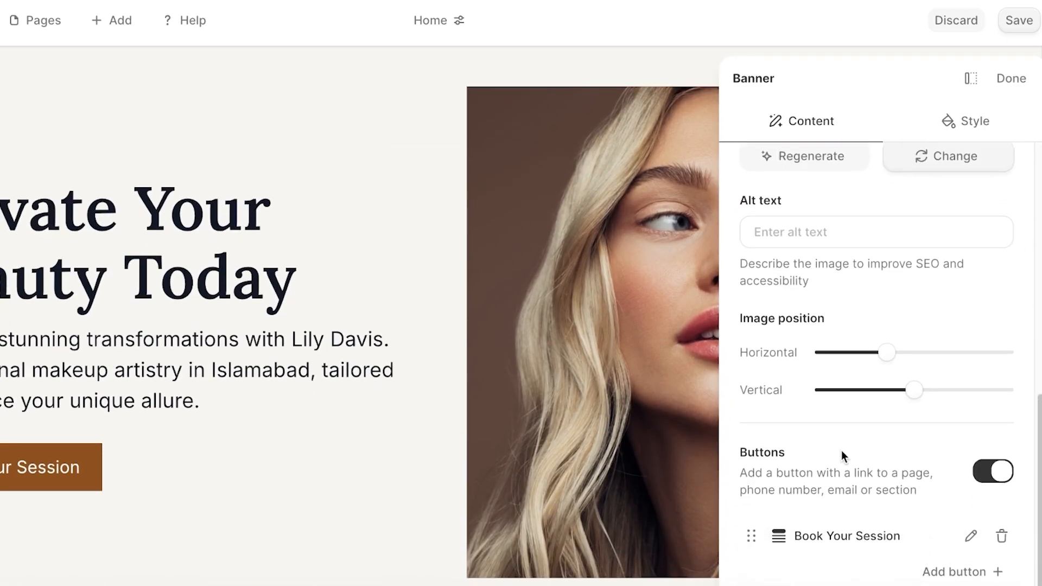
left_click(955, 125)
scroll(865, 308, "down", 10)
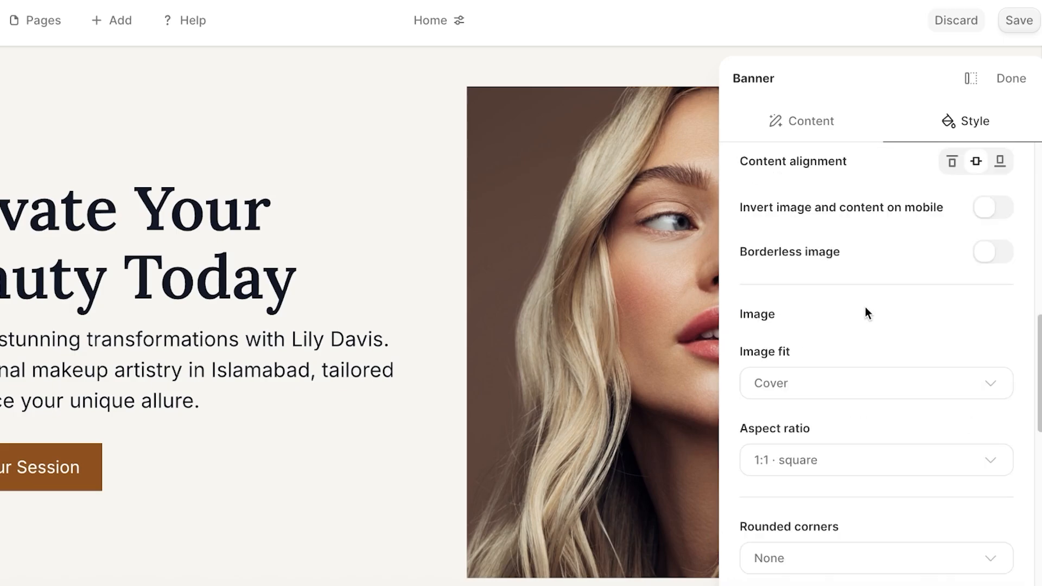
scroll(887, 181, "up", 1)
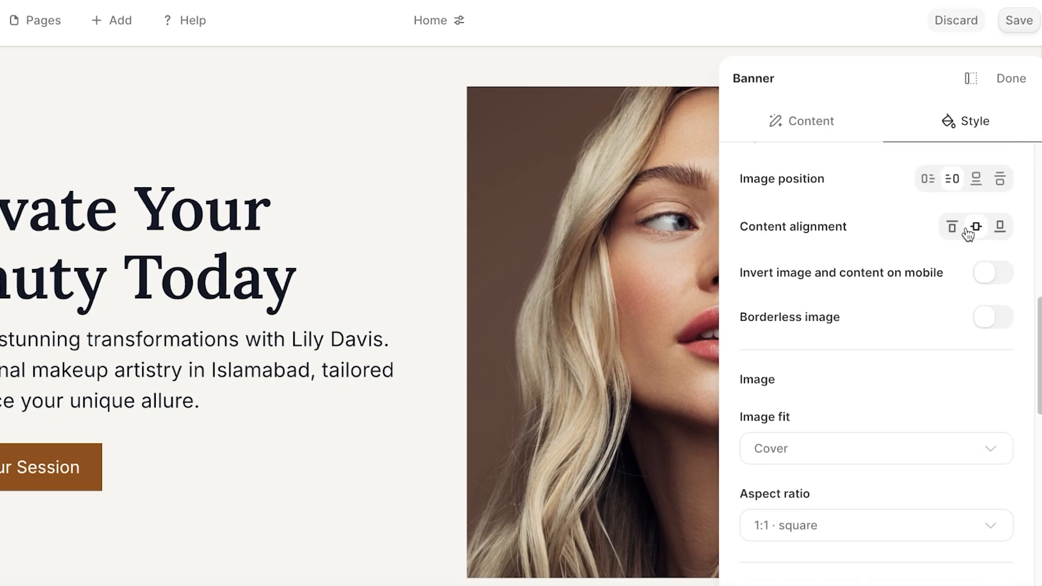
left_click(1000, 226)
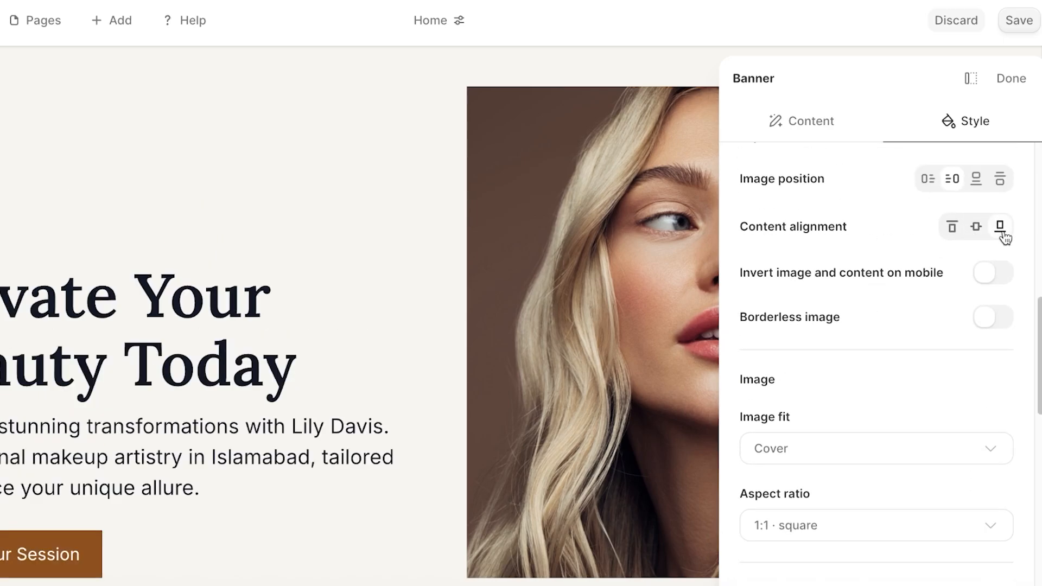
left_click(951, 227)
scroll(833, 232, "up", 3)
scroll(896, 326, "down", 1)
left_click(977, 377)
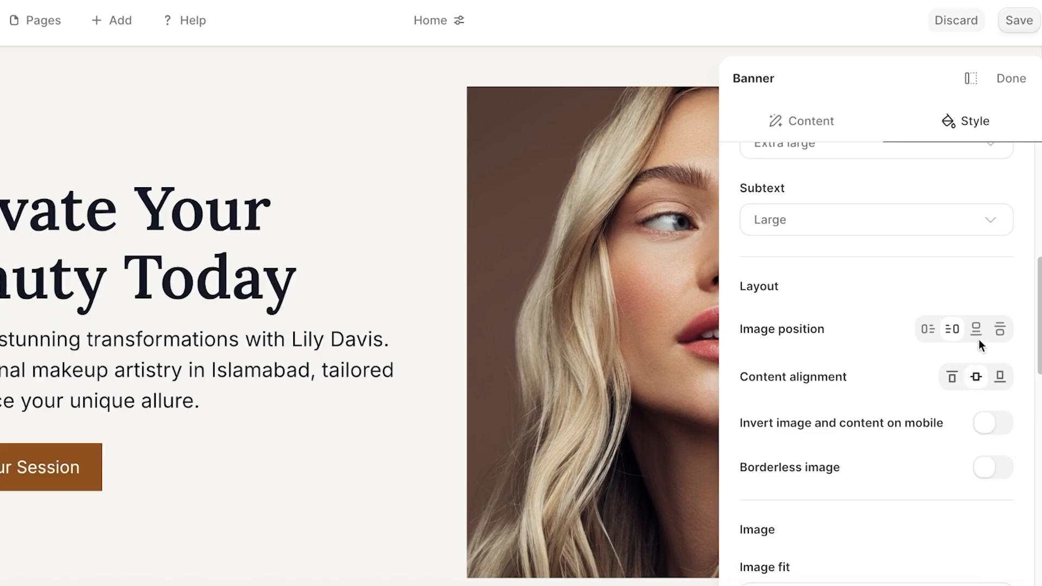
Set the banner's top spacing to None and bottom spacing to Small.
scroll(955, 369, "down", 2)
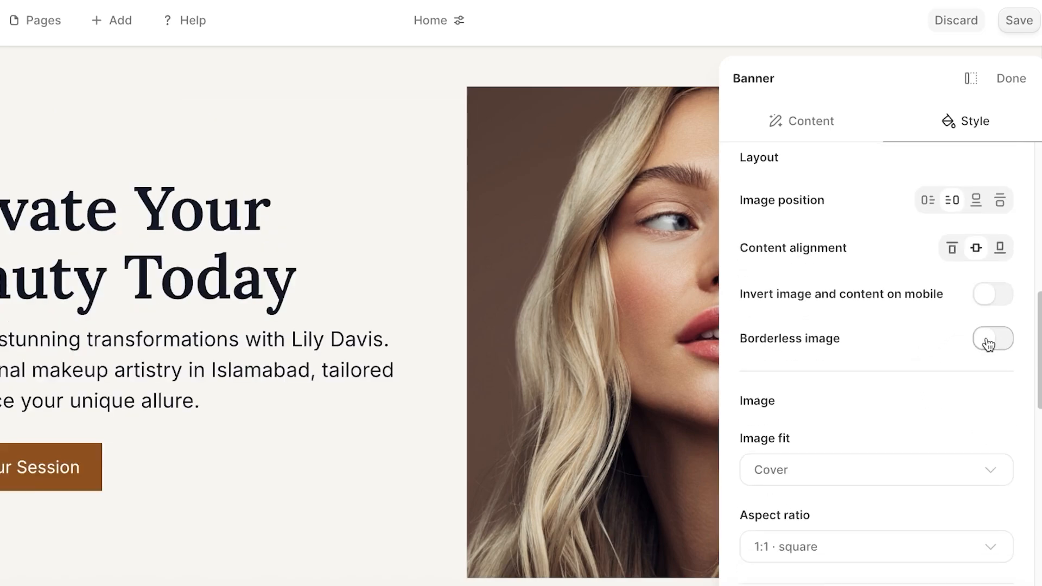
scroll(923, 362, "down", 7)
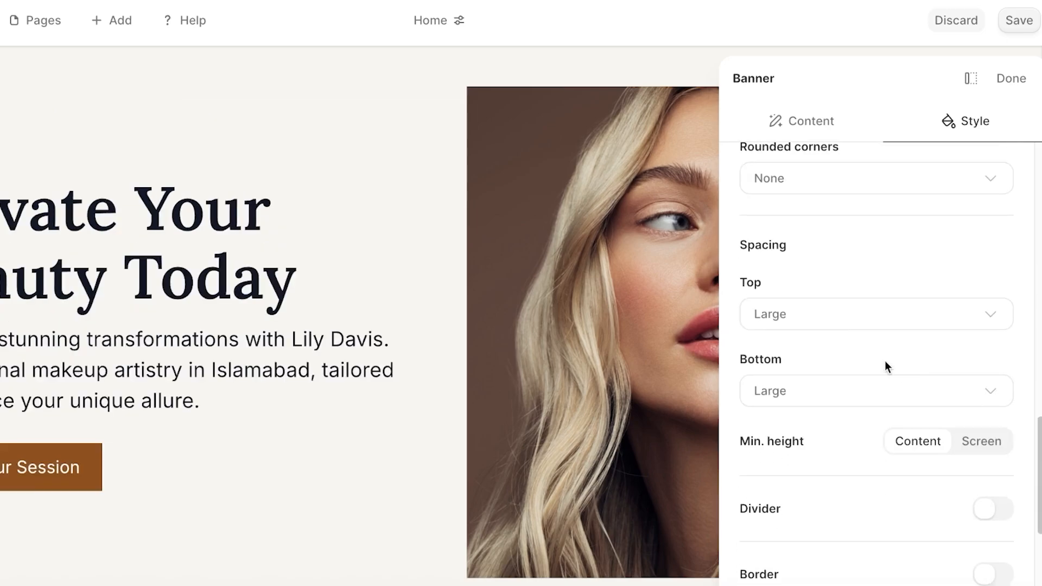
left_click(770, 314)
left_click(780, 360)
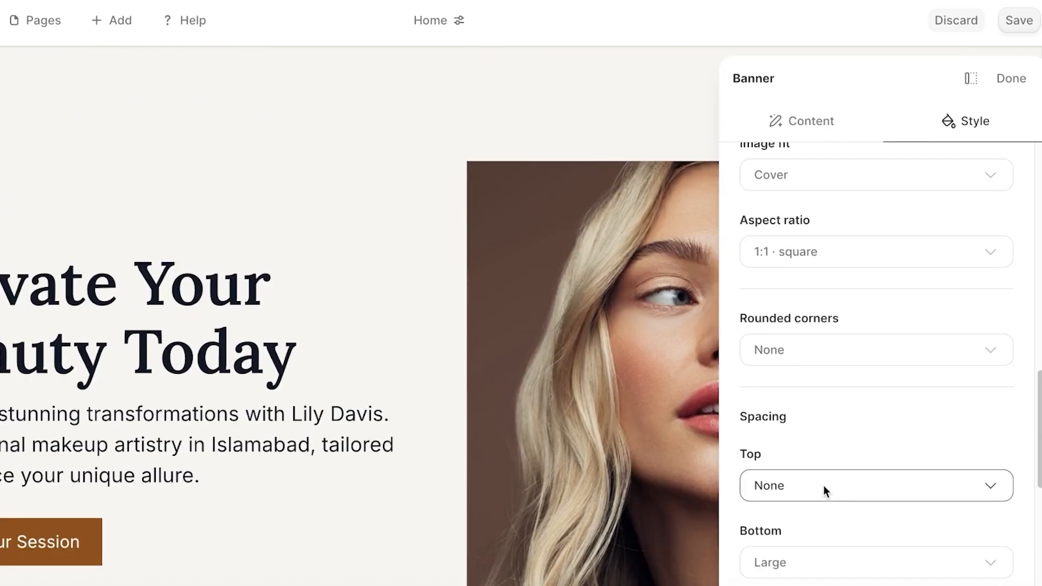
left_click(820, 483)
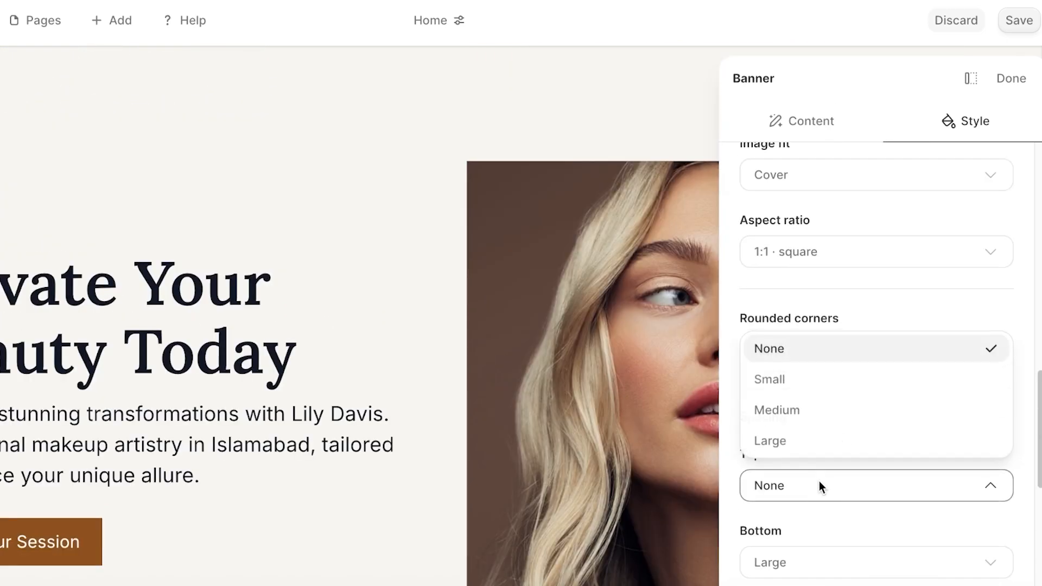
left_click(820, 483)
left_click(815, 559)
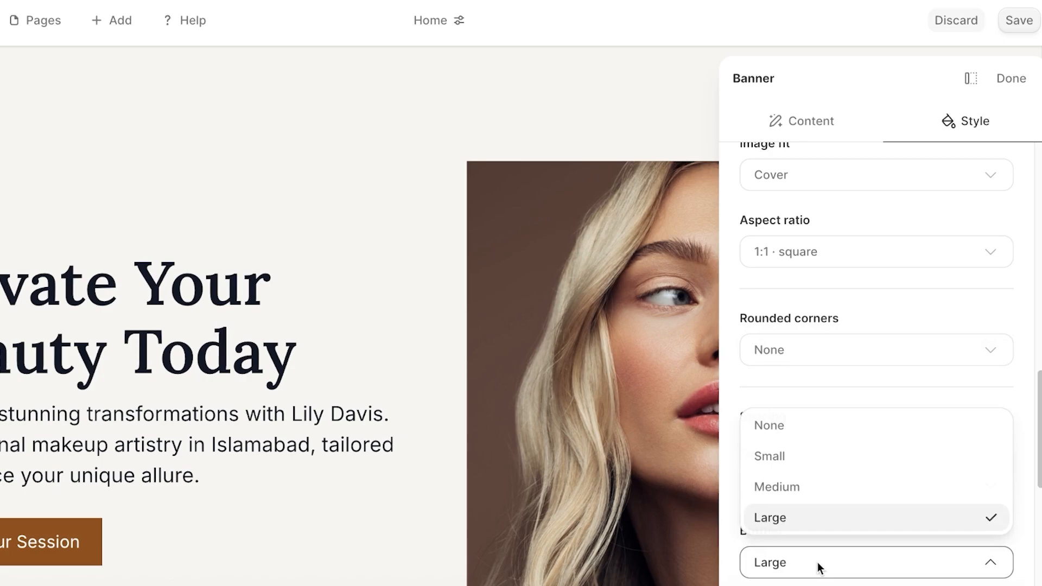
left_click(793, 468)
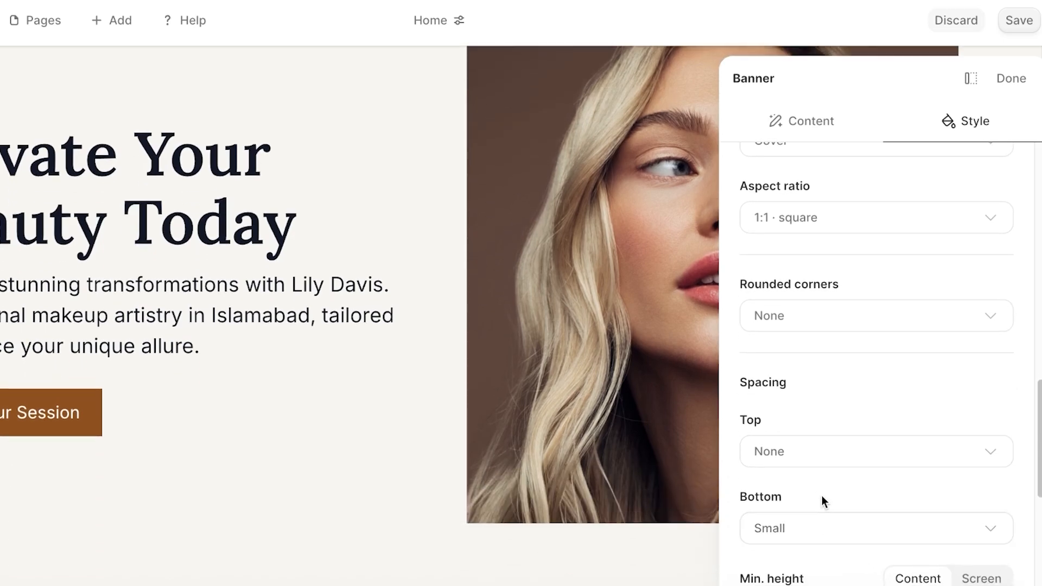
left_click(1011, 78)
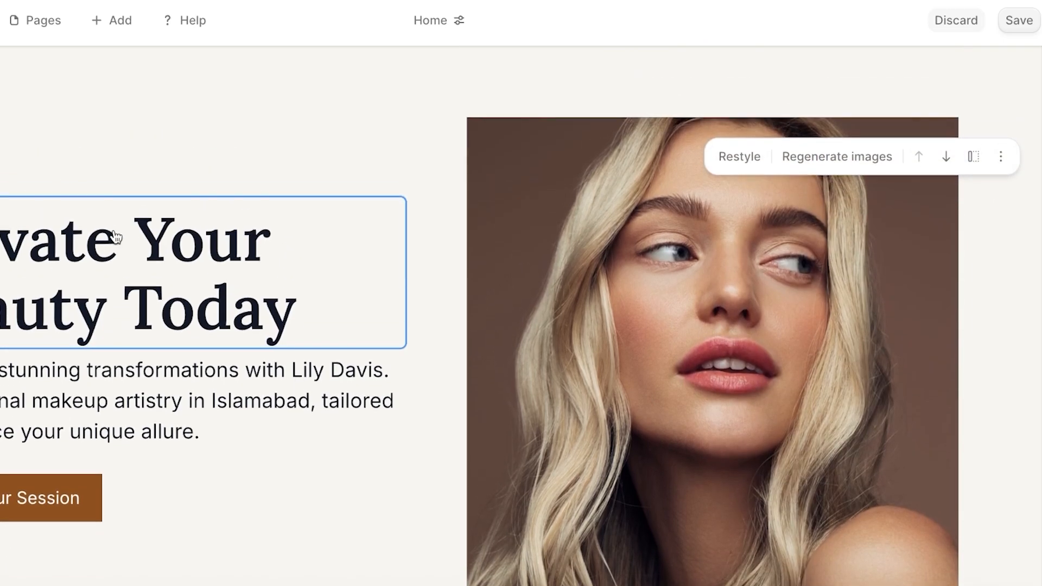
Swap the hero photo for the stock image of a model photographed by phone.
left_click(207, 268)
triple_click(853, 284)
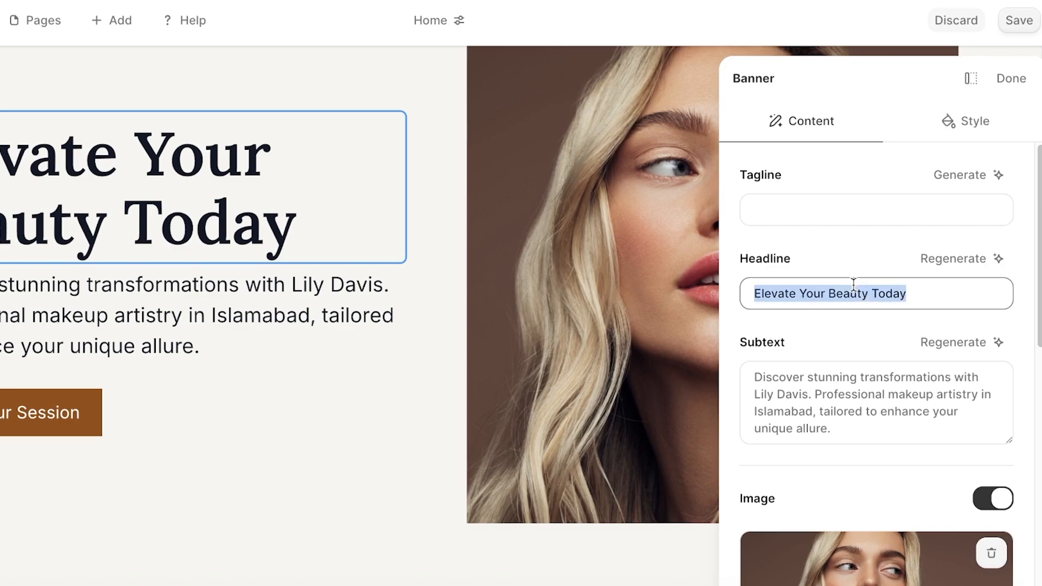
left_click(862, 435)
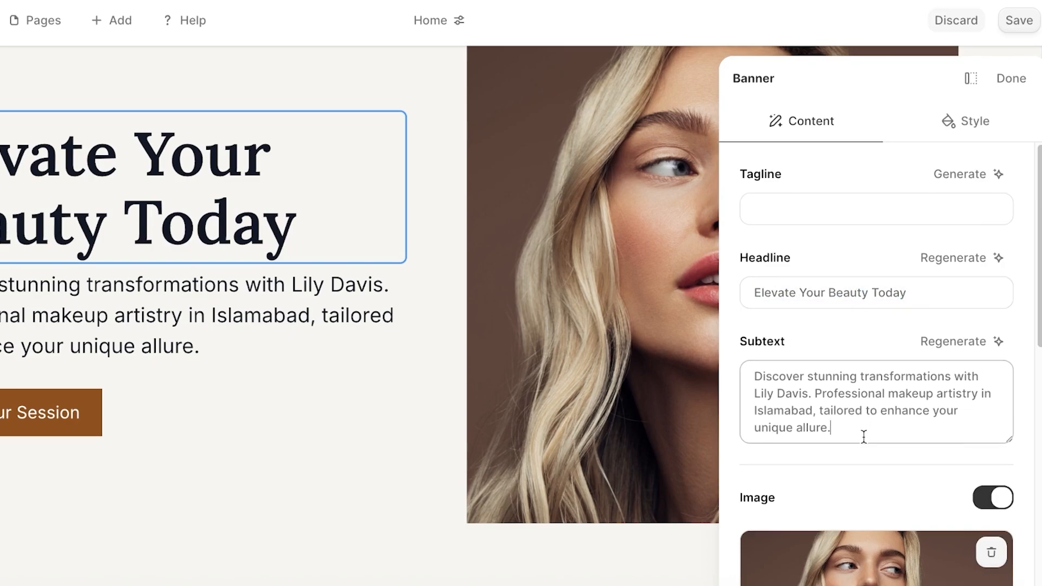
scroll(886, 479, "down", 3)
left_click(885, 480)
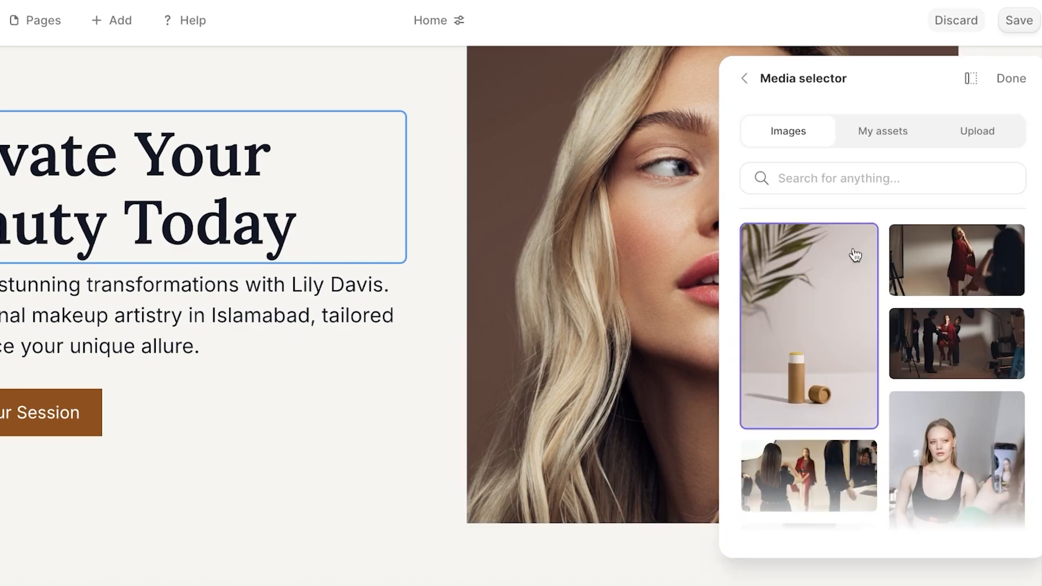
scroll(965, 415, "down", 1)
left_click(965, 420)
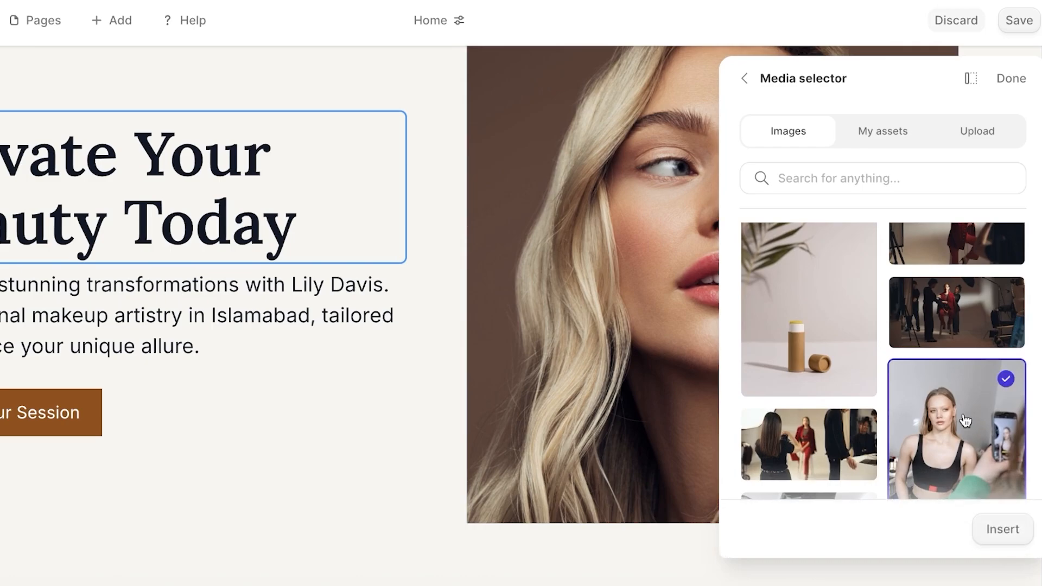
left_click(1016, 529)
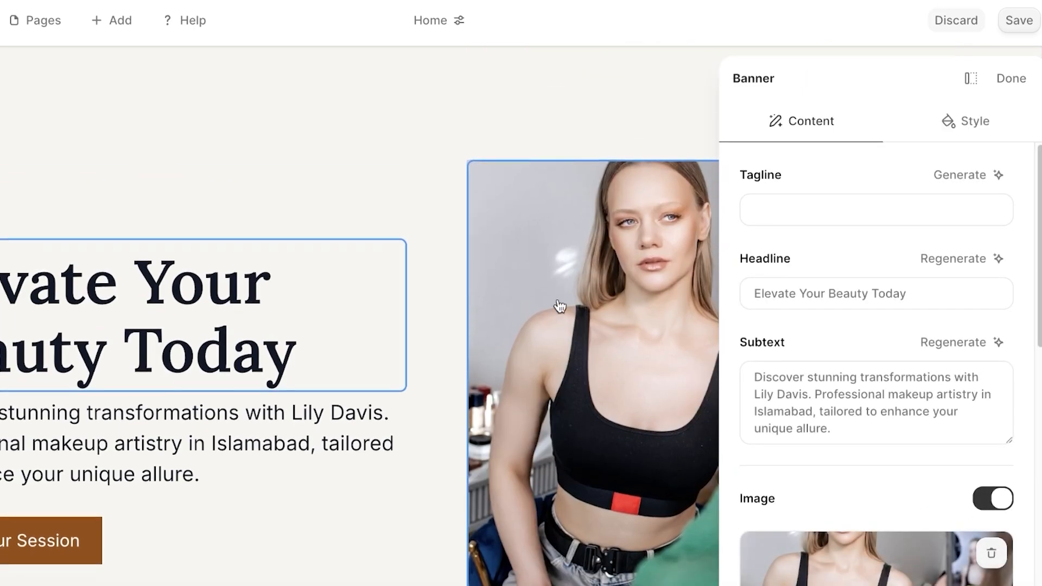
left_click(1021, 80)
Delete the placeholder partner-logo strip section below the hero.
scroll(684, 295, "down", 10)
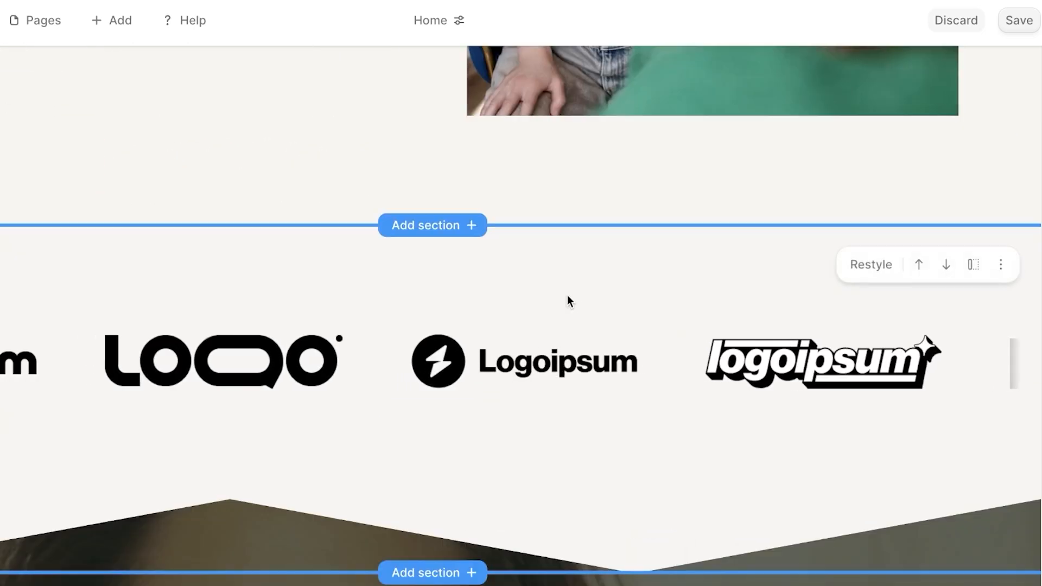
left_click(1000, 264)
left_click(960, 380)
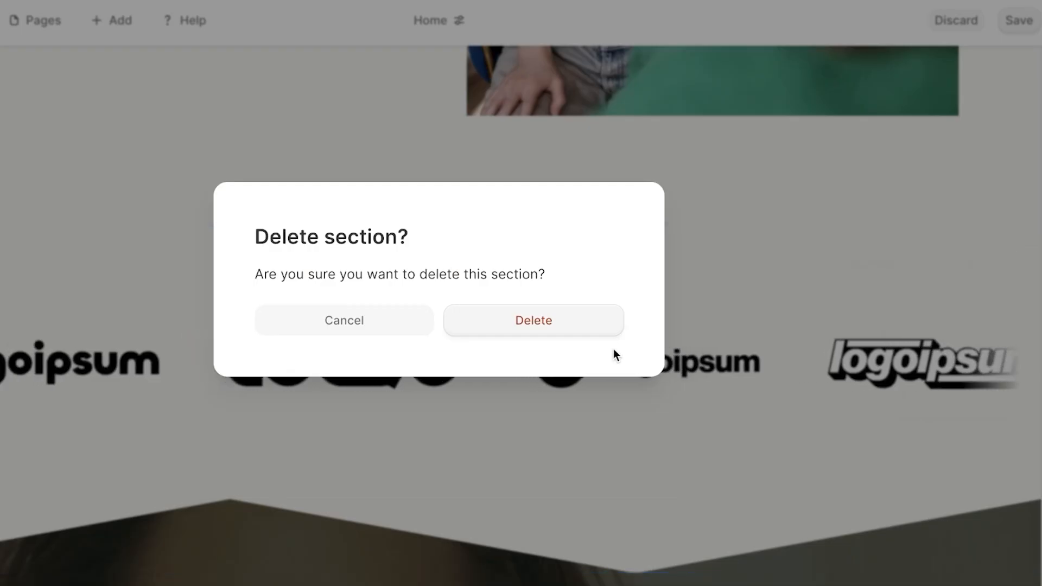
left_click(589, 329)
scroll(629, 315, "up", 9)
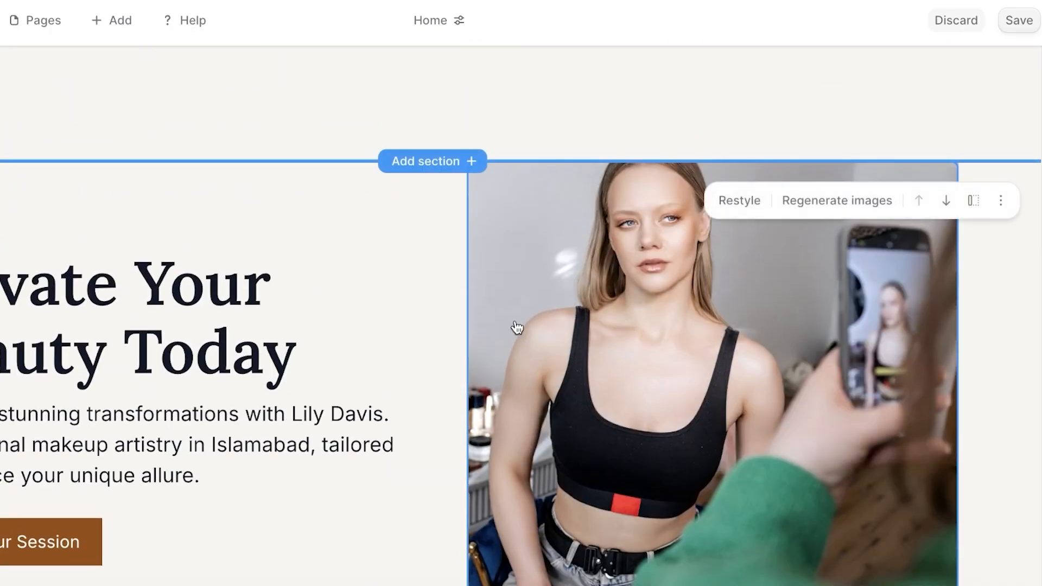
Scroll to Makeup Portfolio Packages and open the site-wide Customize panel.
scroll(517, 328, "down", 15)
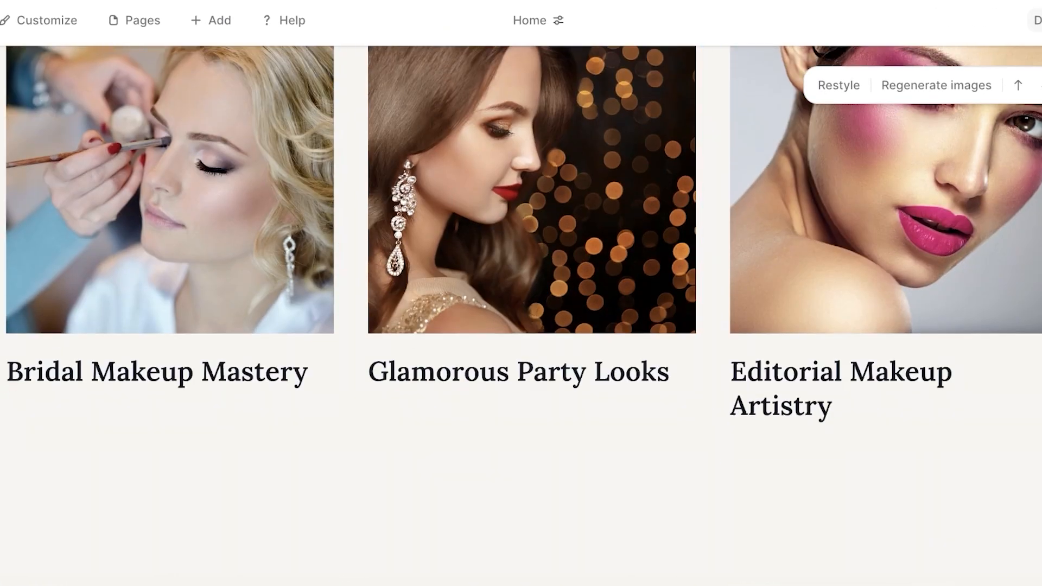
scroll(942, 324, "down", 15)
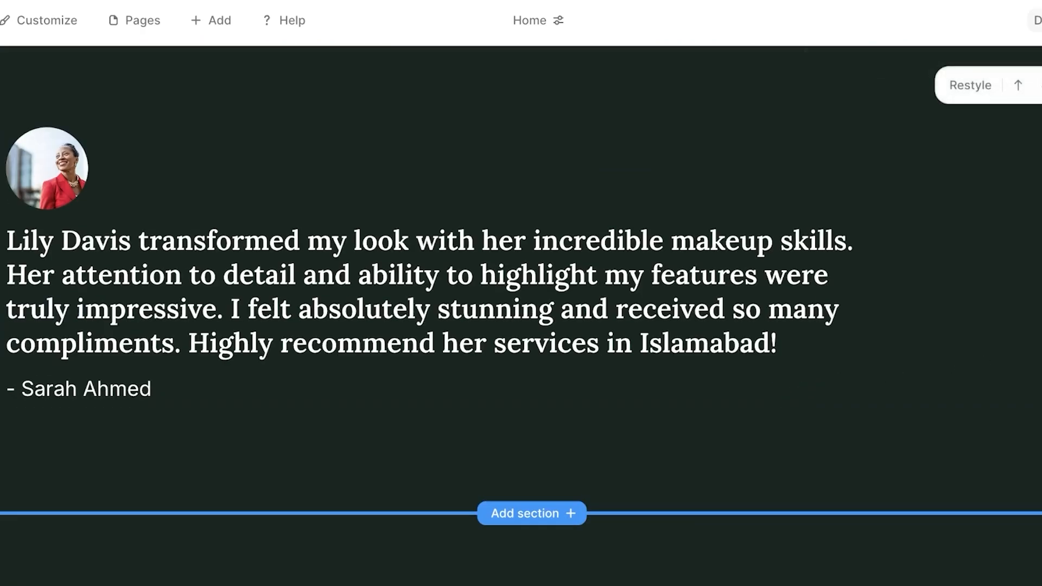
scroll(454, 279, "down", 7)
scroll(923, 275, "down", 3)
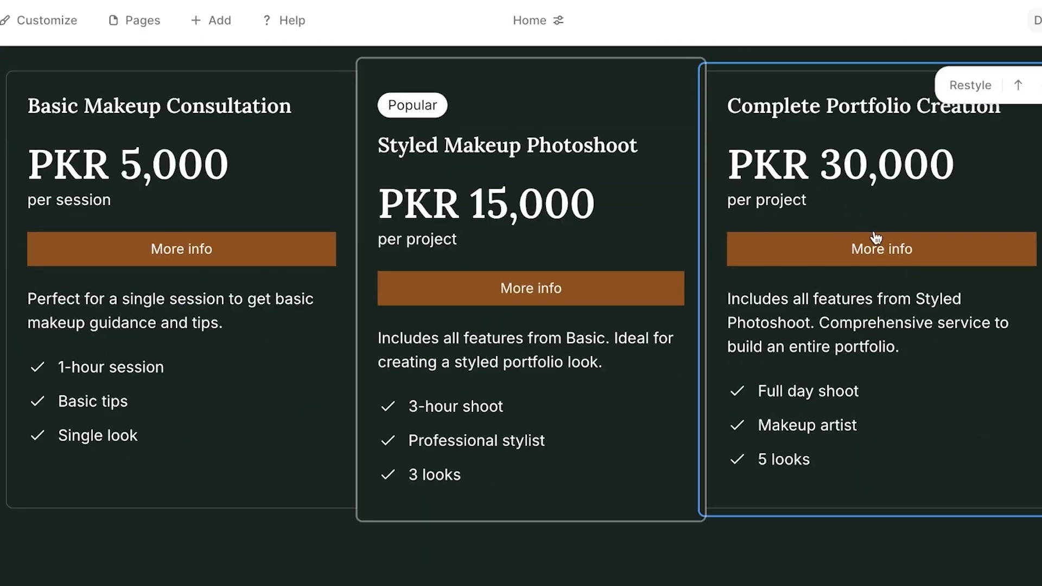
scroll(876, 237, "up", 2)
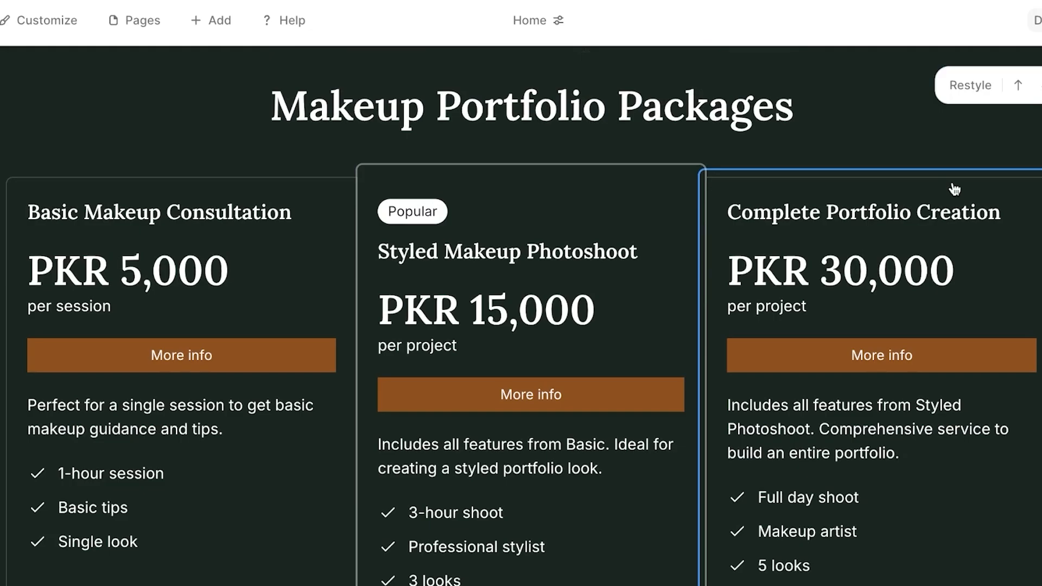
left_click(58, 27)
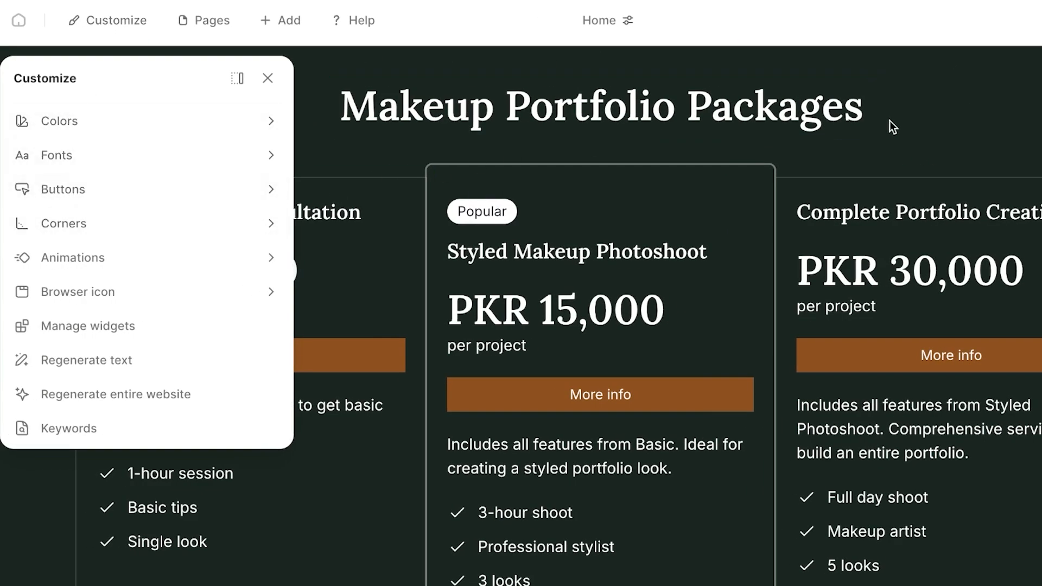
scroll(888, 158, "up", 8)
scroll(888, 170, "down", 7)
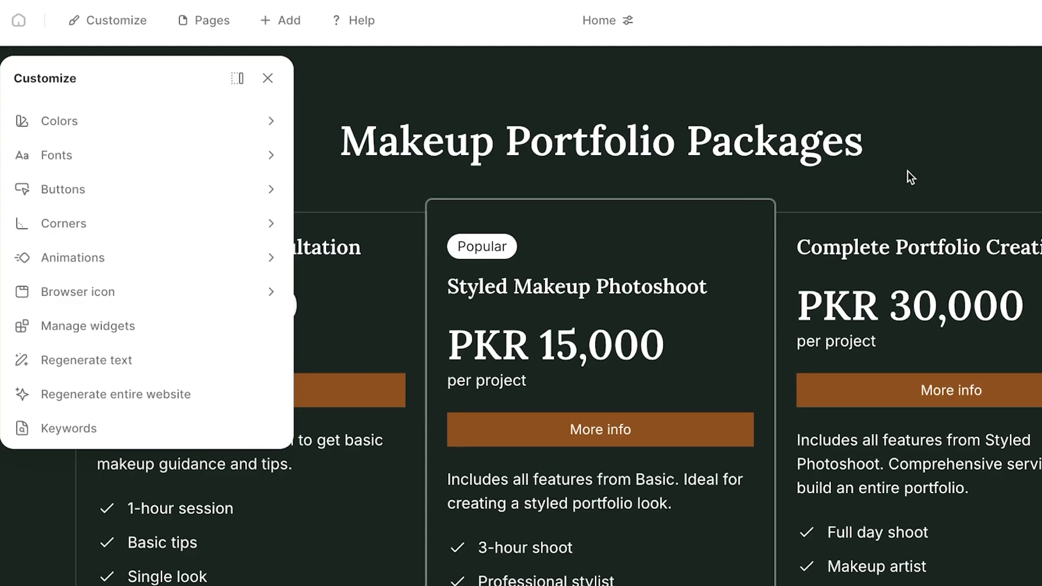
Retitle the first tier 'Basic Makeup + Consultation' and review the Photoshoot and Portfolio tiers.
left_click(548, 286)
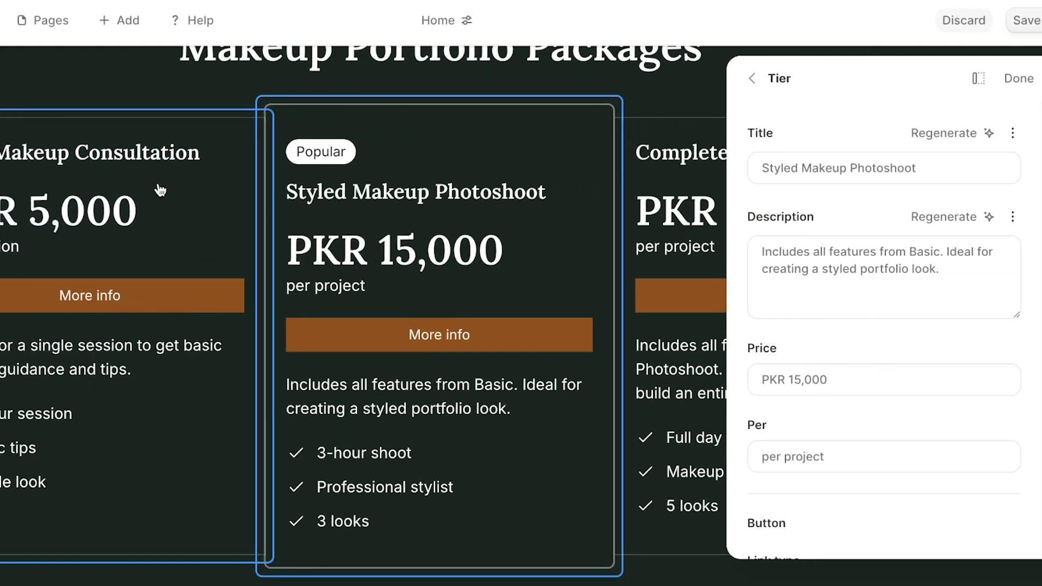
left_click(160, 190)
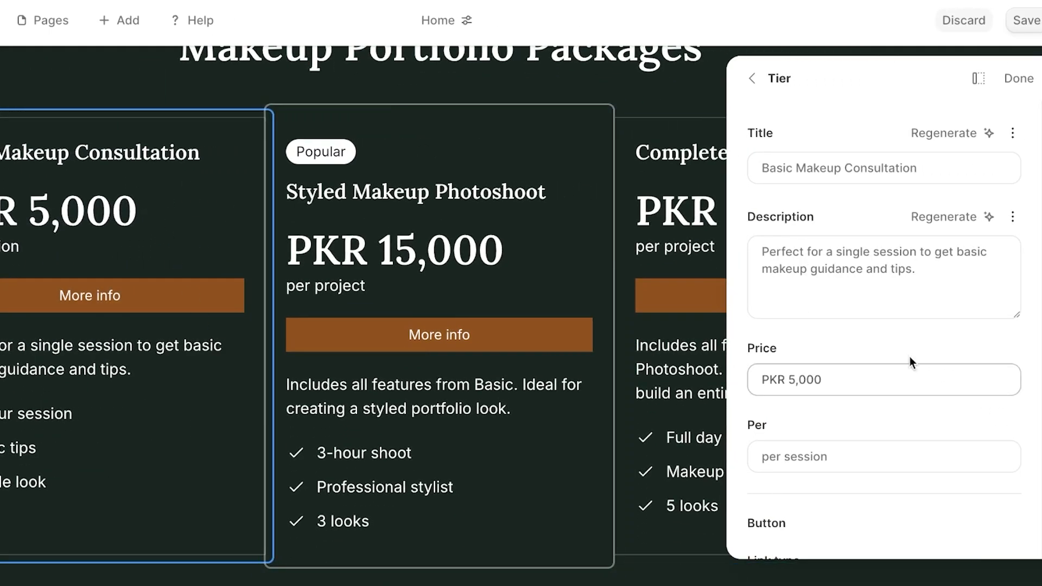
scroll(895, 347, "down", 6)
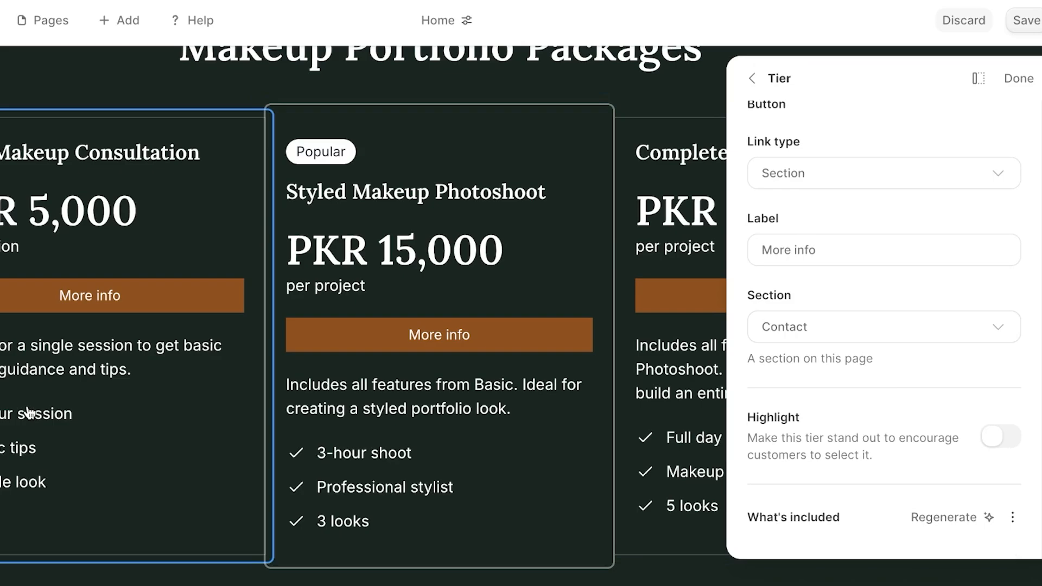
scroll(861, 225, "up", 6)
left_click(905, 172)
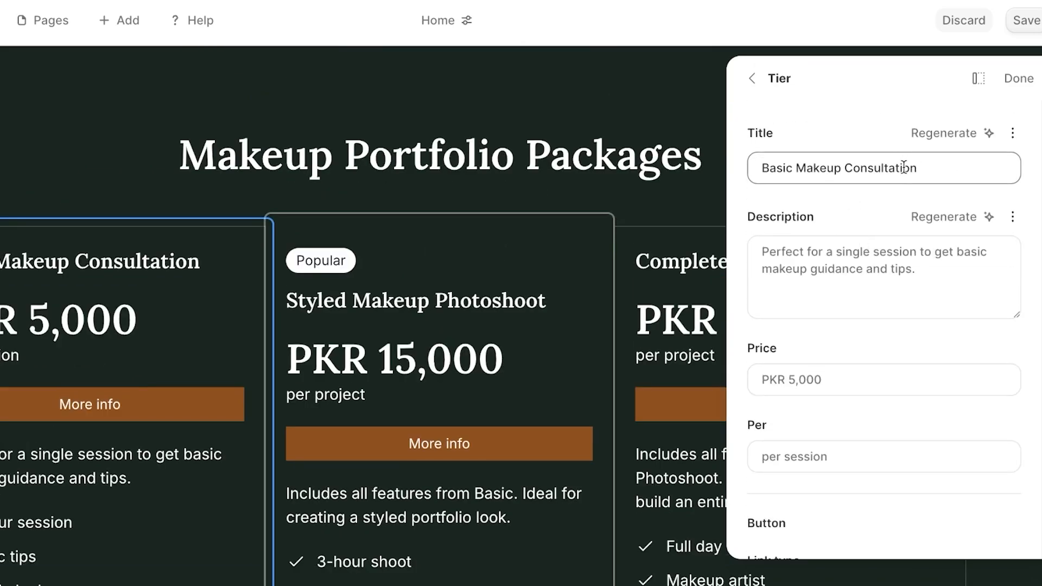
double_click(893, 168)
key("BackSpace")
type("+ ")
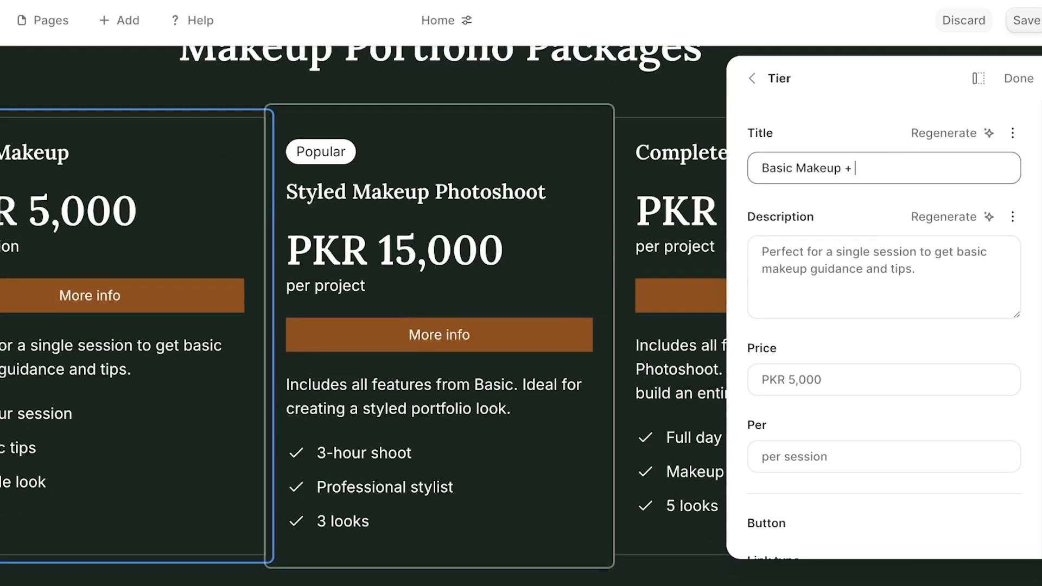
type("Consultation")
left_click(423, 290)
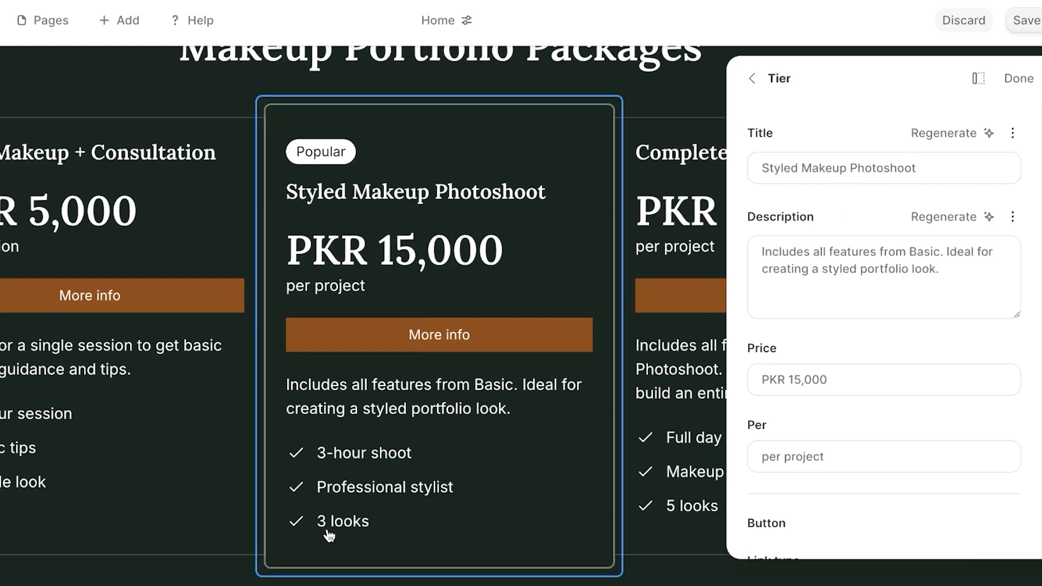
left_click(689, 223)
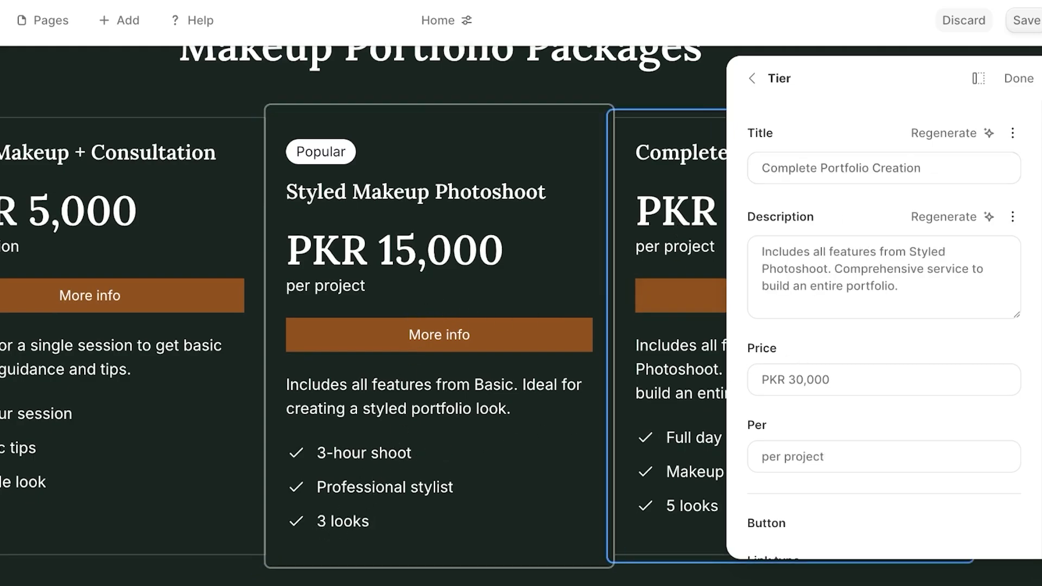
left_click(1018, 78)
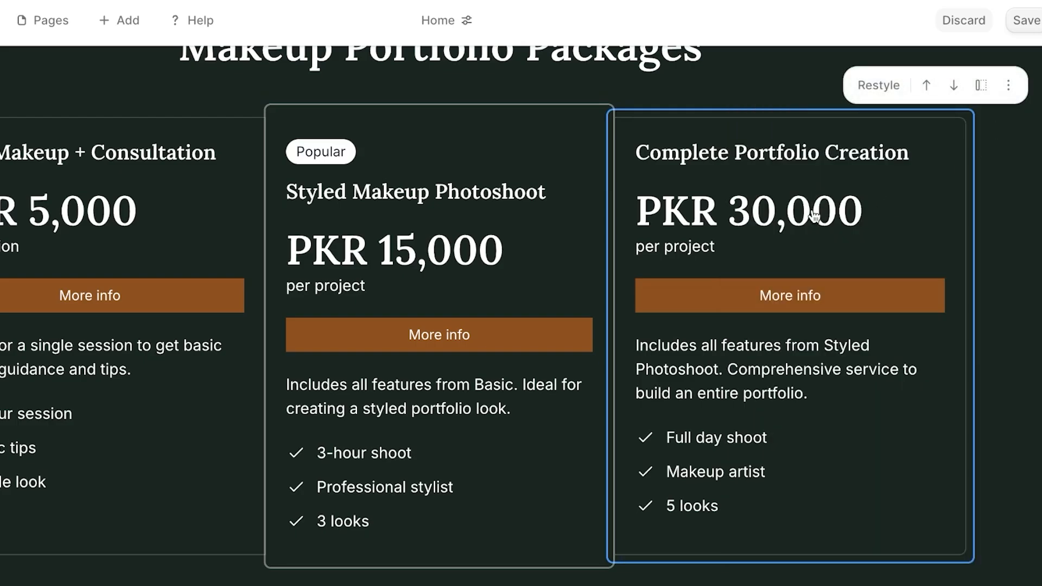
scroll(814, 216, "down", 15)
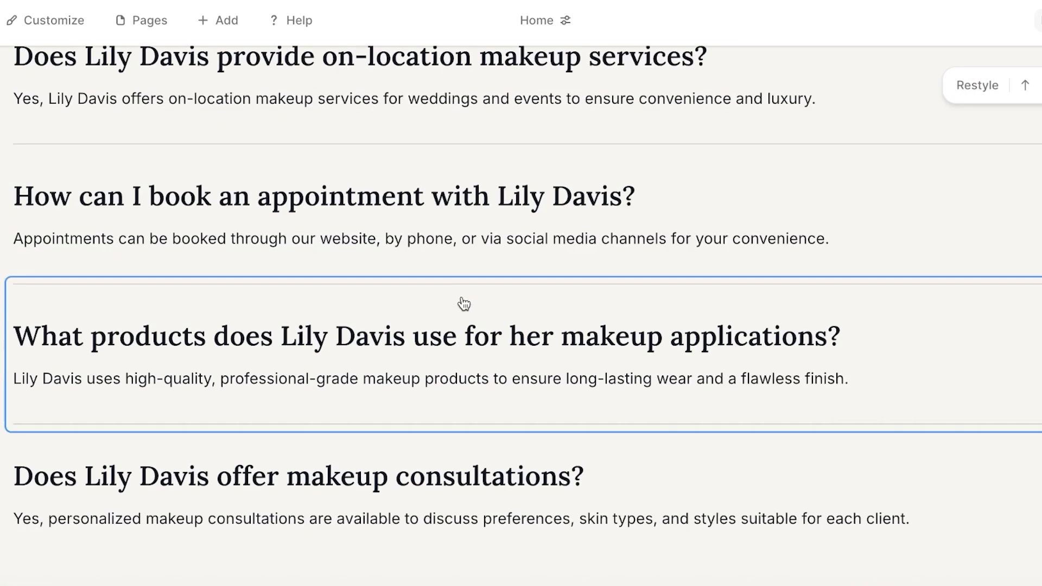
Scroll through the FAQ, map and footer, then bring up the Pages list.
scroll(586, 298, "down", 6)
scroll(621, 212, "up", 5)
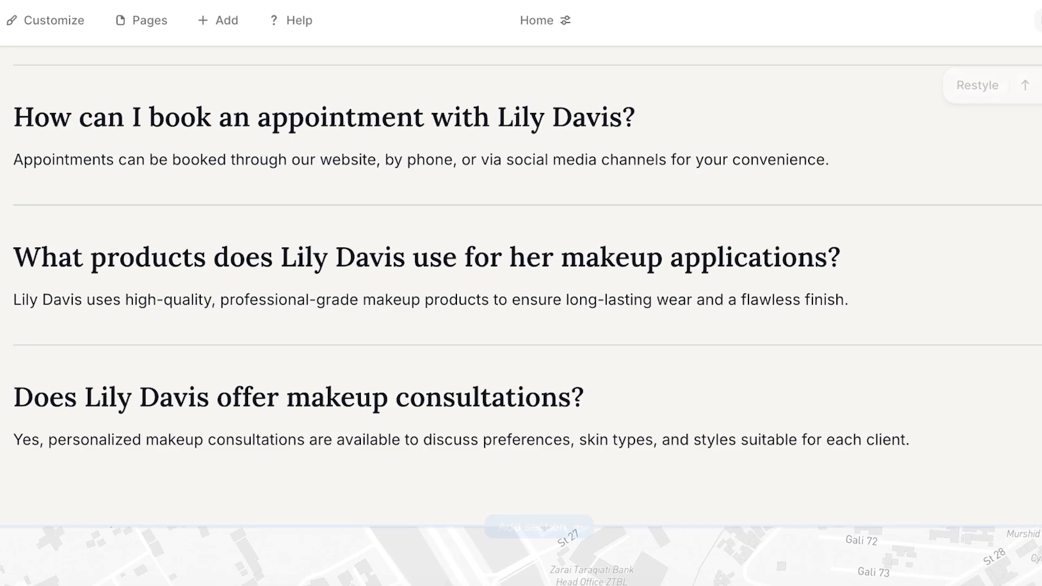
scroll(1031, 223, "up", 4)
scroll(727, 226, "down", 19)
scroll(716, 232, "up", 8)
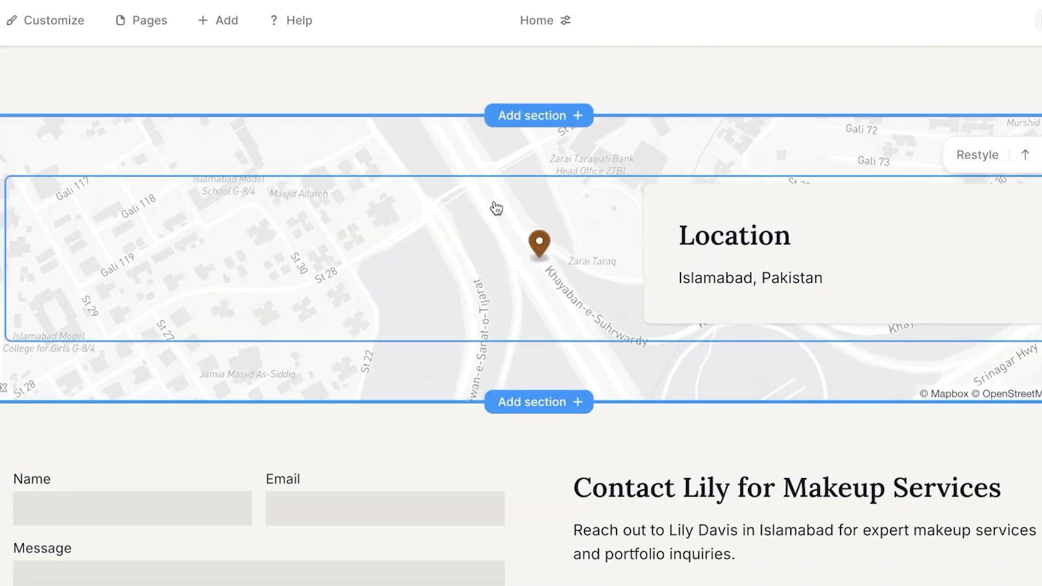
scroll(496, 207, "down", 9)
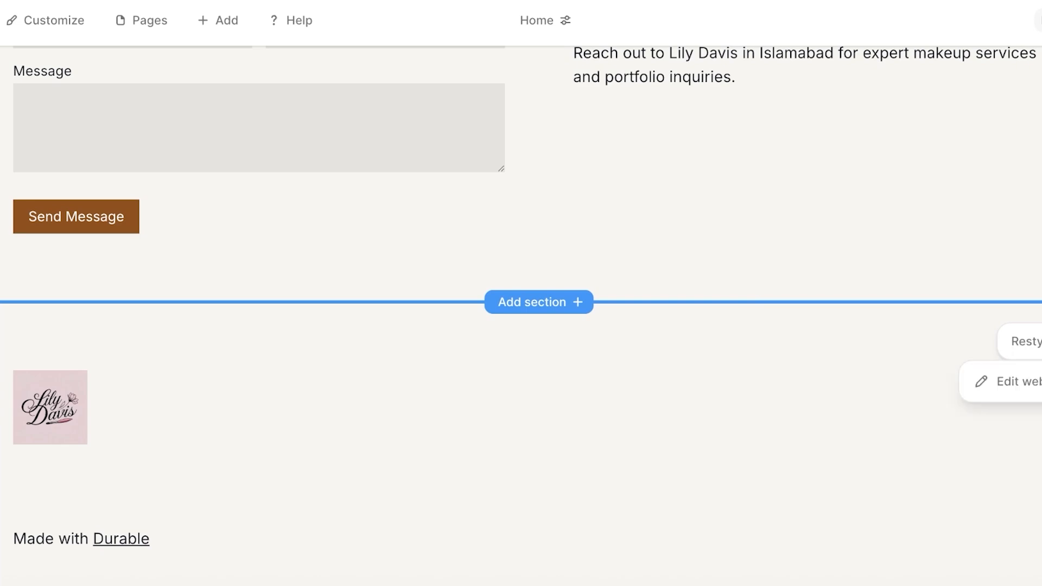
scroll(743, 261, "up", 20)
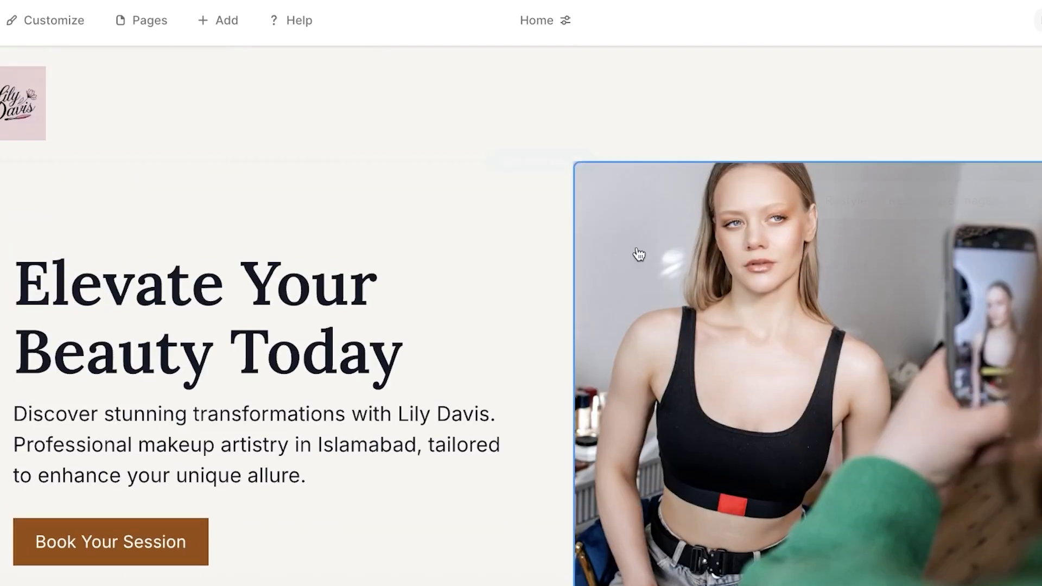
left_click(142, 24)
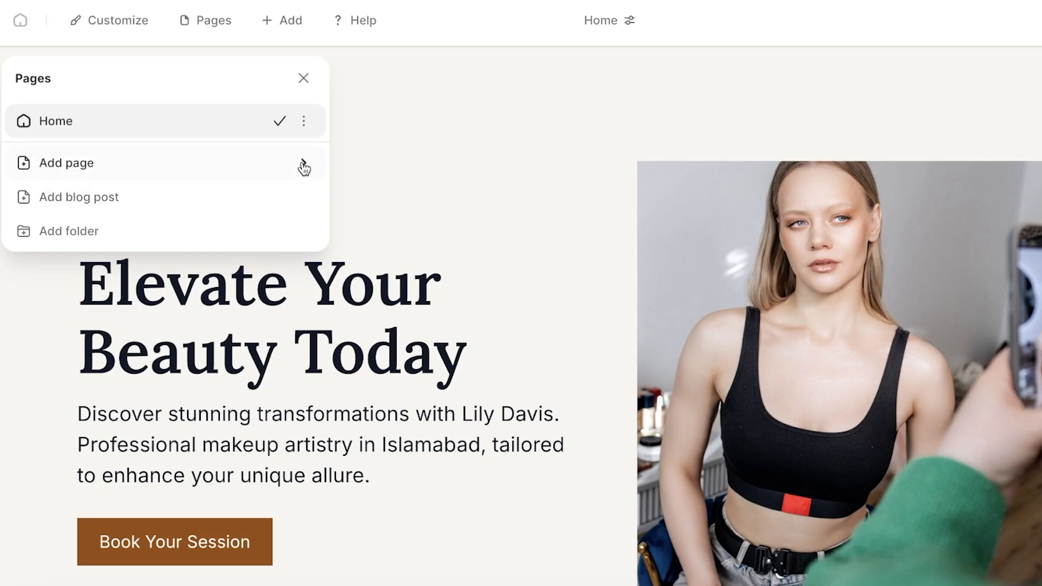
Create a page from the Services template titled 'Makeup Services'.
left_click(263, 165)
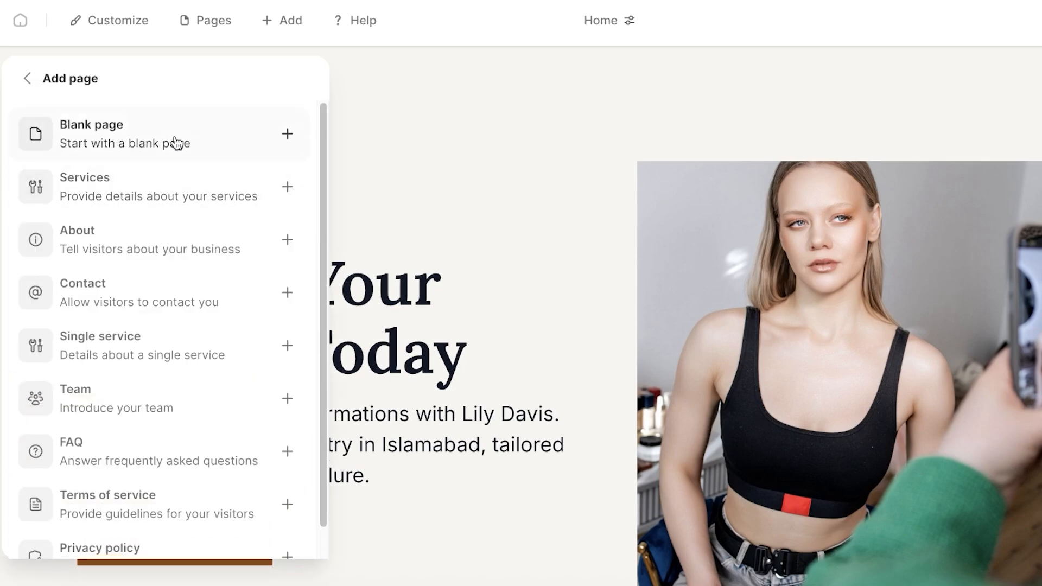
left_click(184, 191)
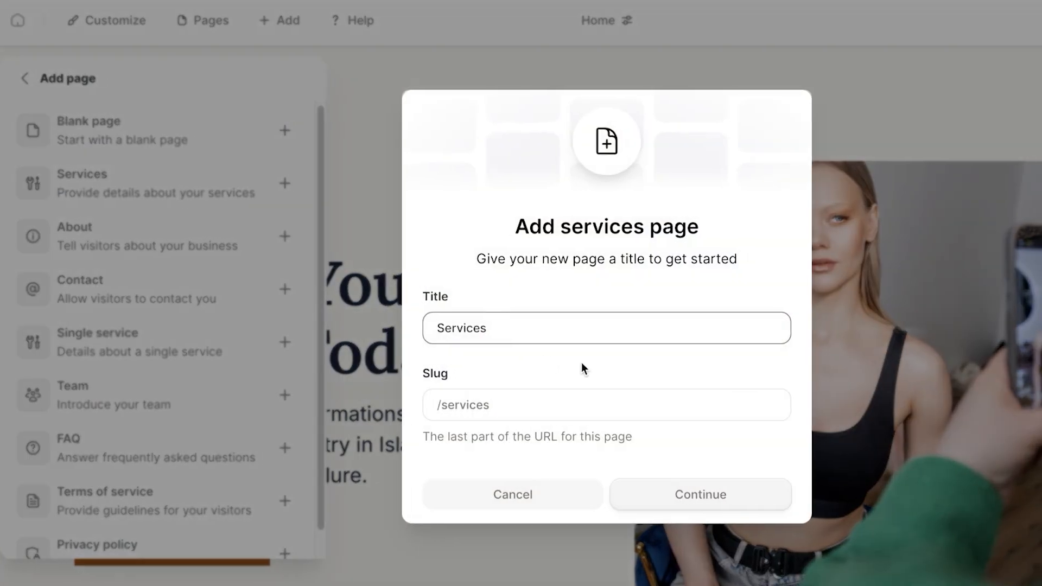
double_click(488, 329)
key("BackSpace")
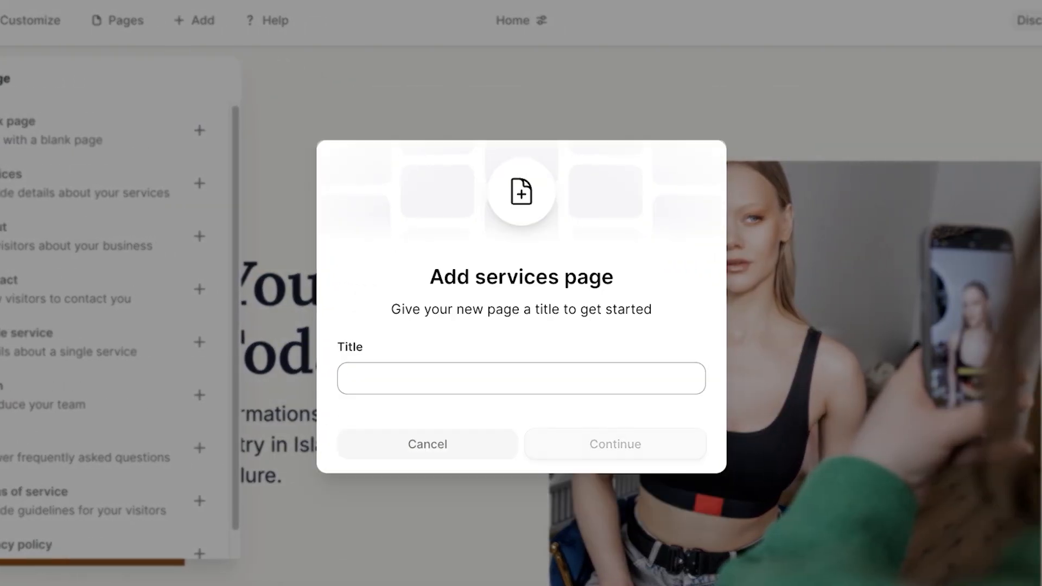
type("Makeup Services")
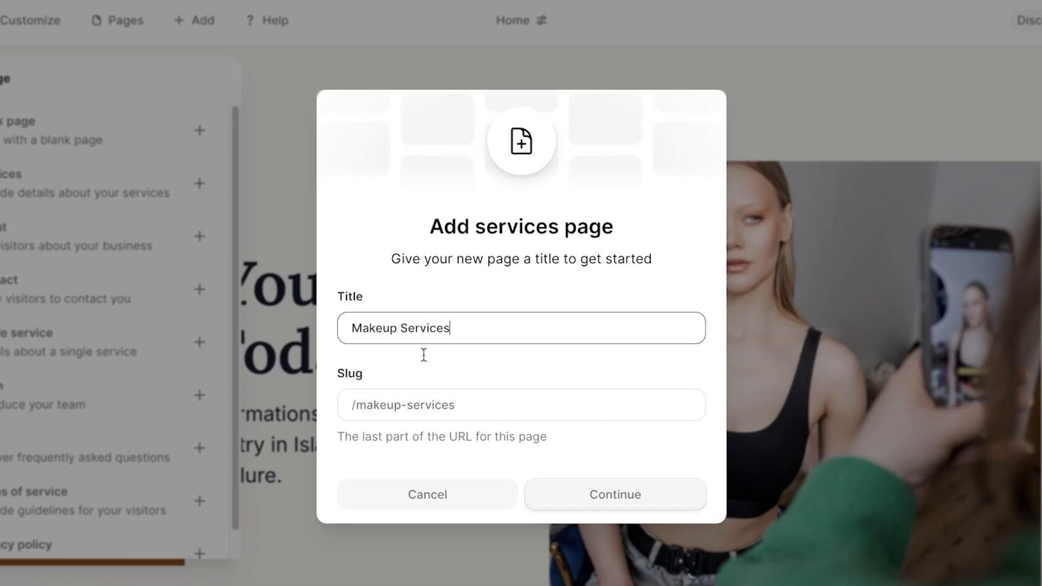
left_click(559, 507)
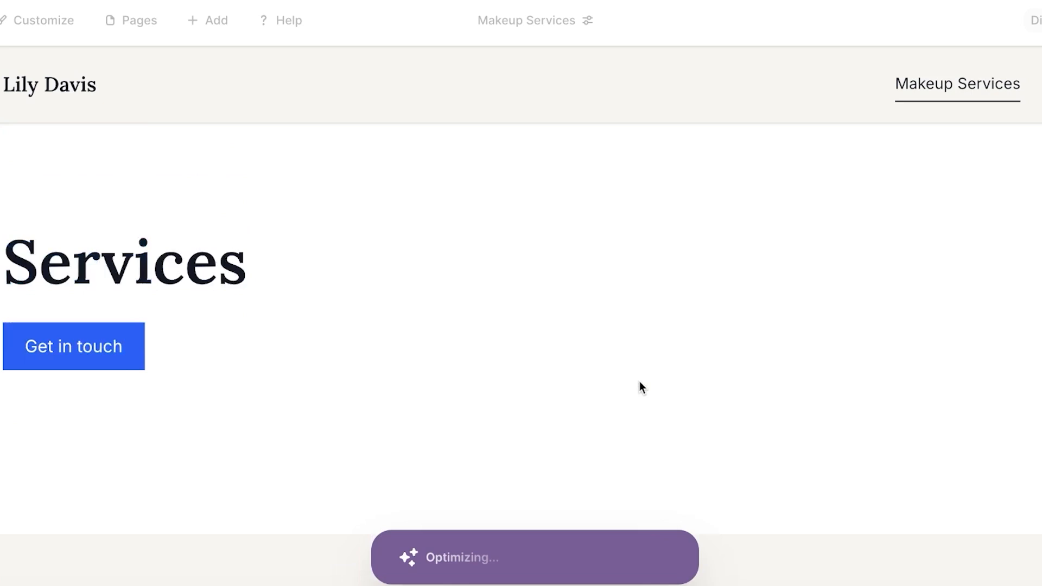
Wait for the page to generate, then cancel deleting its Services hero section.
scroll(665, 388, "down", 8)
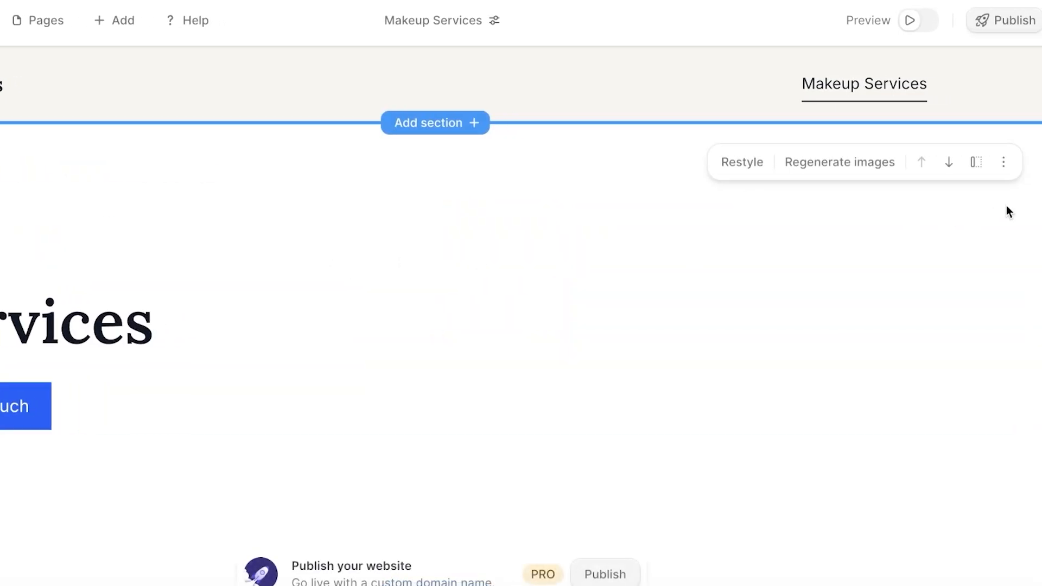
left_click(1004, 162)
left_click(946, 281)
left_click(342, 321)
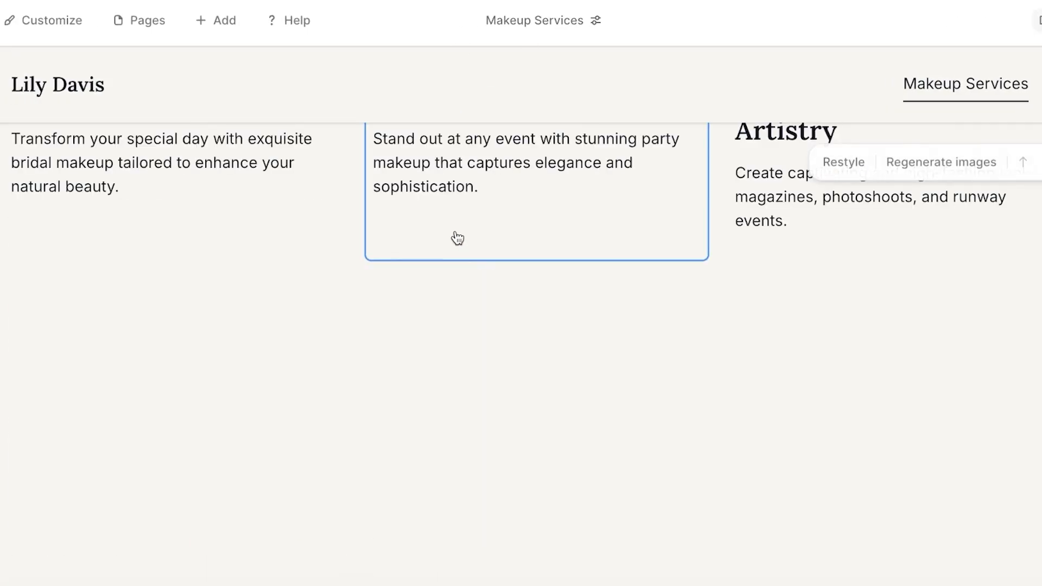
scroll(458, 237, "up", 8)
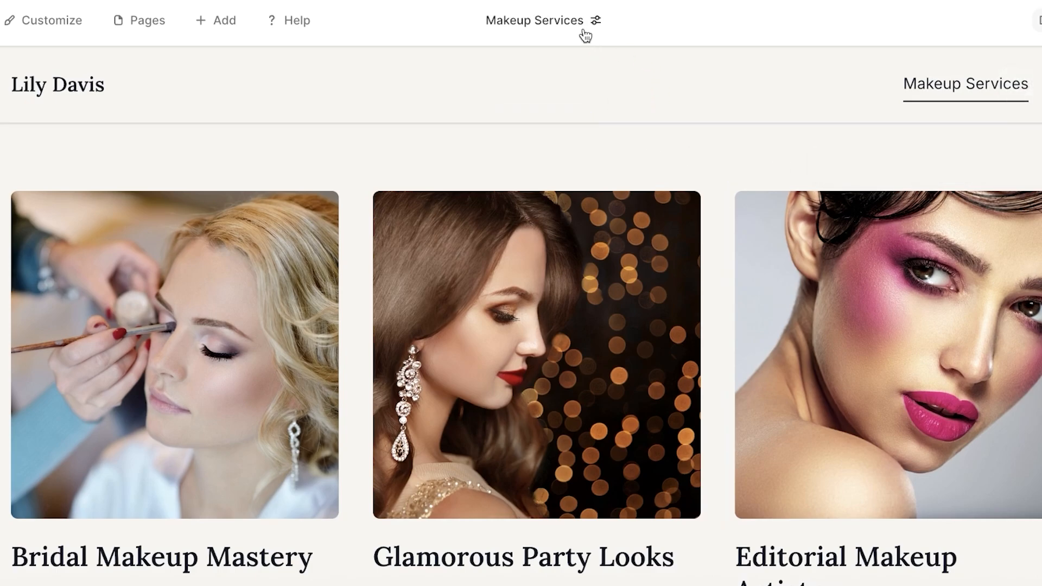
Delete the three-photo gallery section.
left_click(1031, 163)
left_click(990, 277)
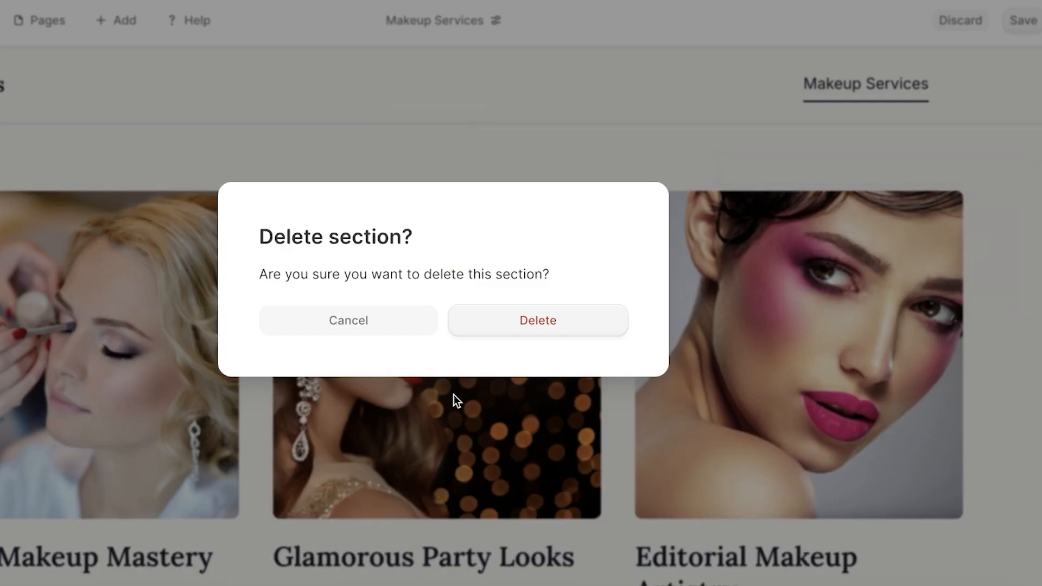
left_click(529, 332)
Make the palette image section fill screen height with full width turned off.
left_click(729, 223)
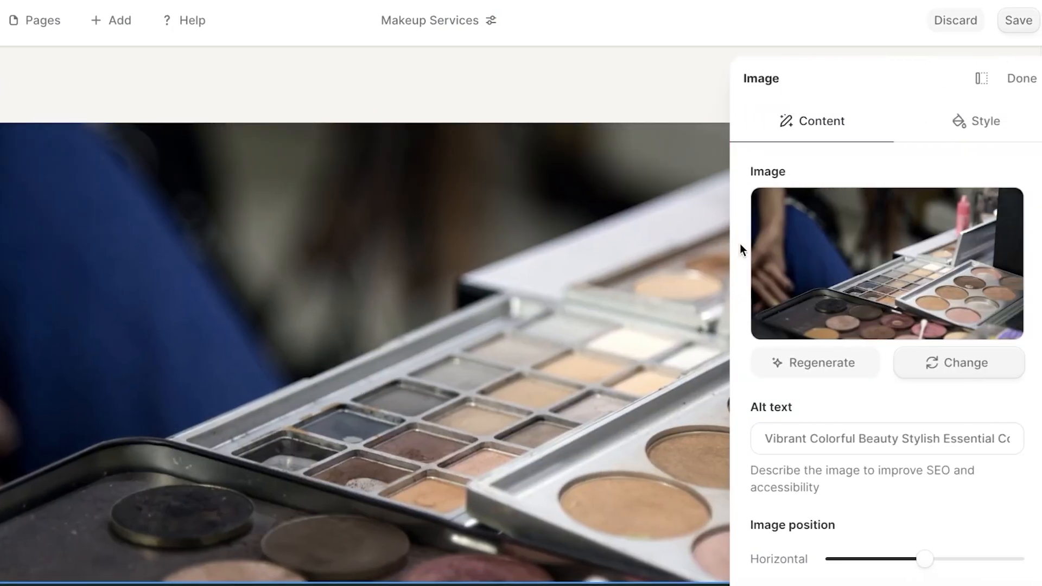
left_click(1011, 78)
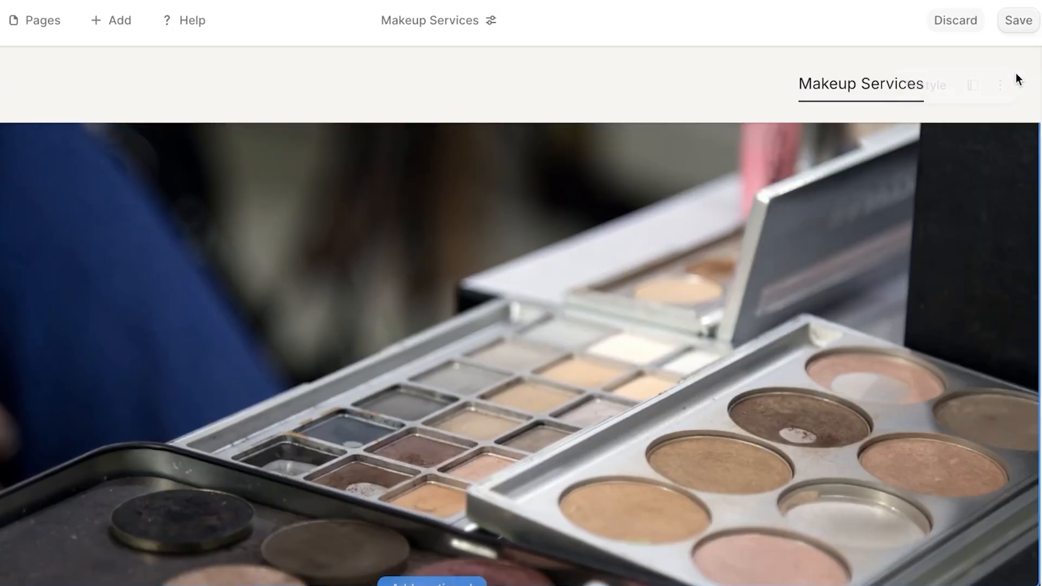
left_click(825, 418)
scroll(595, 498, "down", 2)
scroll(863, 262, "down", 1)
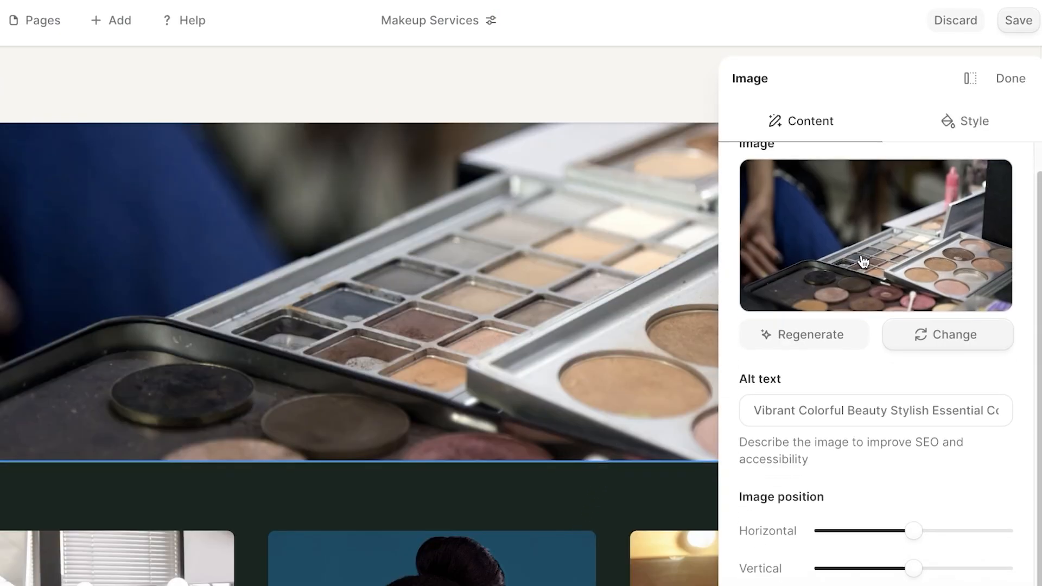
left_click(972, 127)
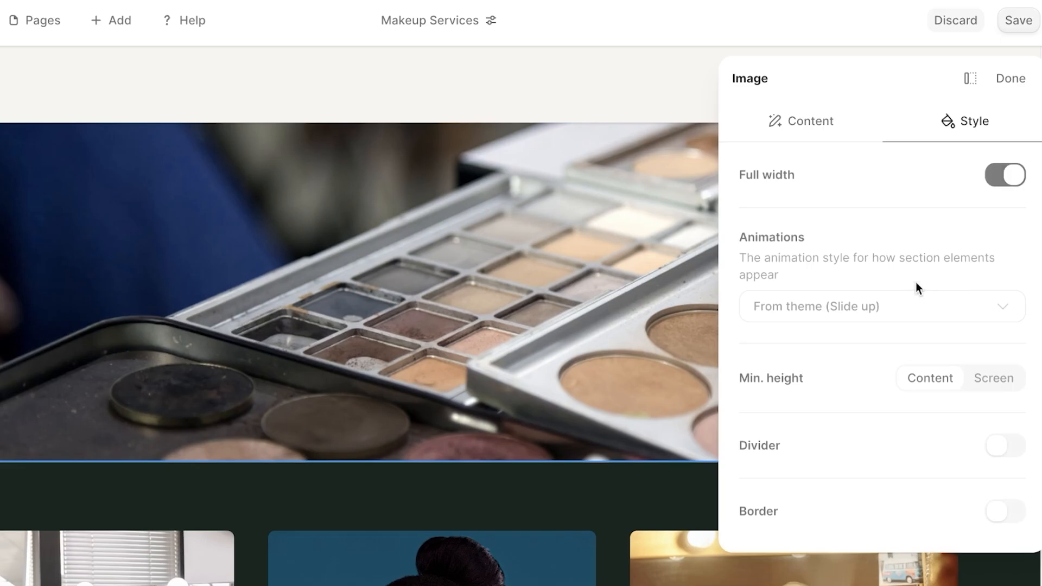
left_click(986, 390)
left_click(1007, 182)
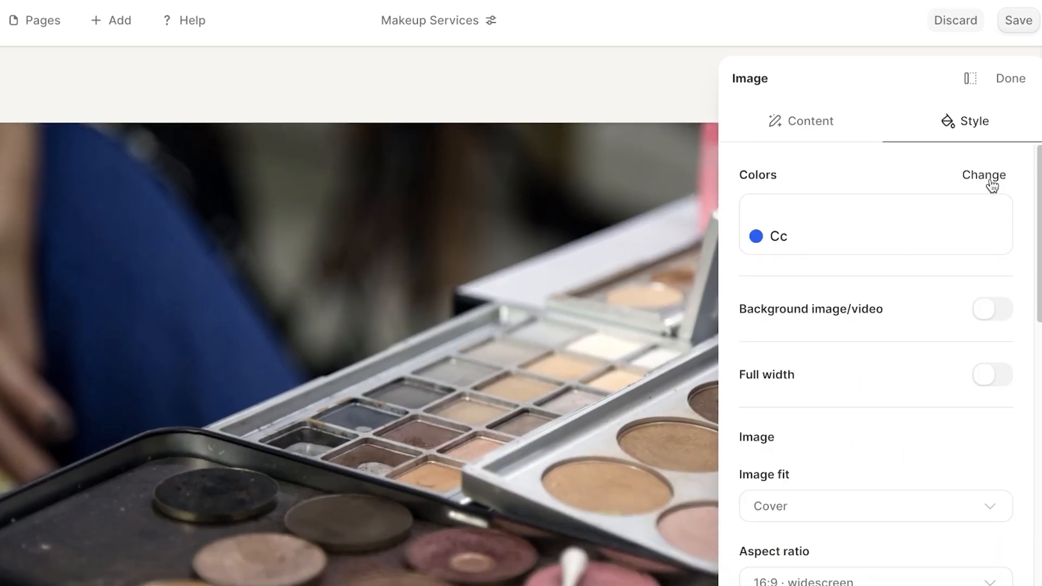
left_click(991, 179)
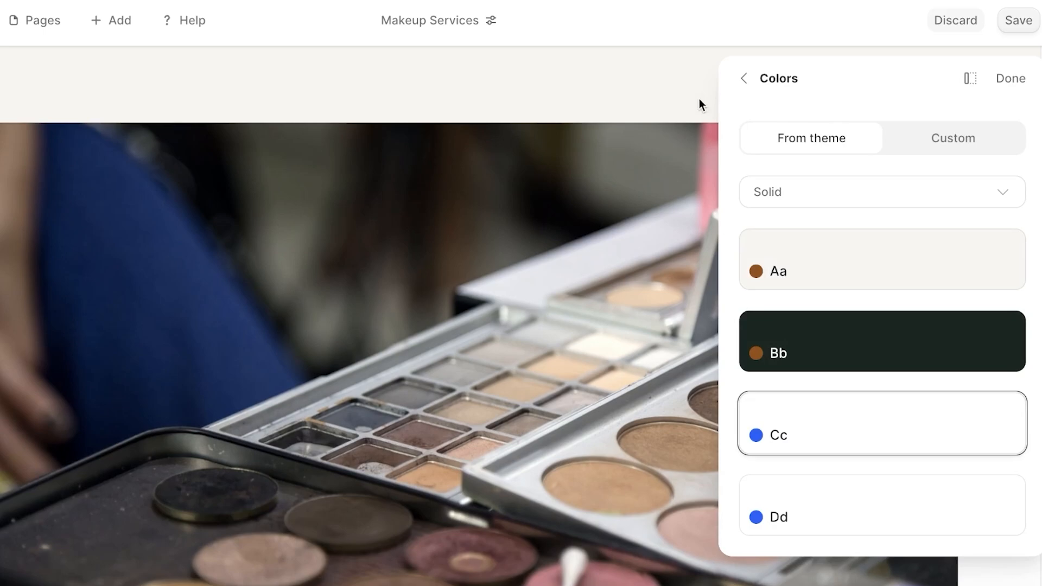
left_click(1003, 80)
Delete the makeup-palette image section.
left_click(1000, 161)
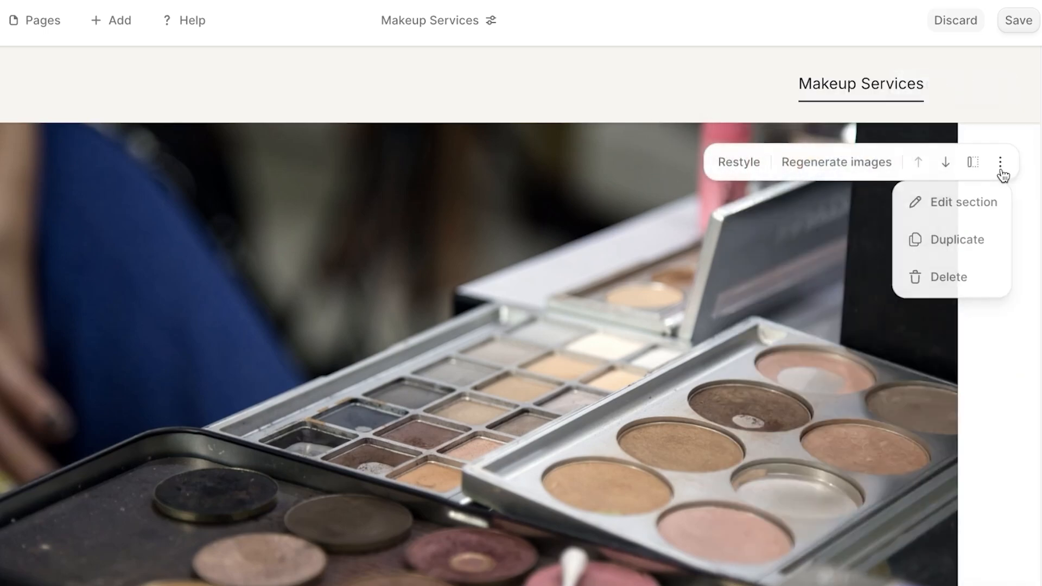
left_click(929, 276)
left_click(603, 334)
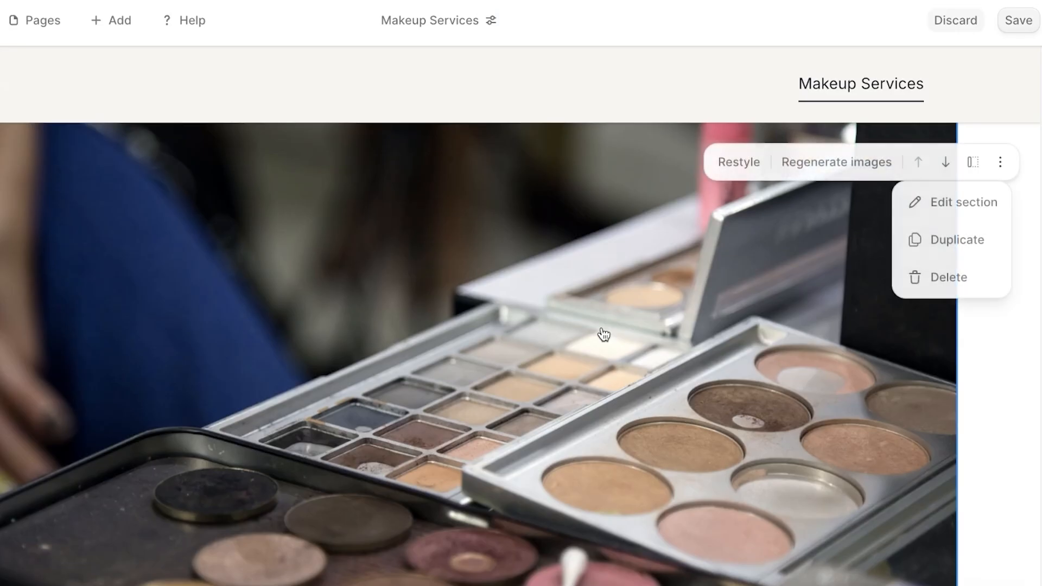
Look through the Add options without adding anything, then open Customize.
scroll(571, 282, "down", 12)
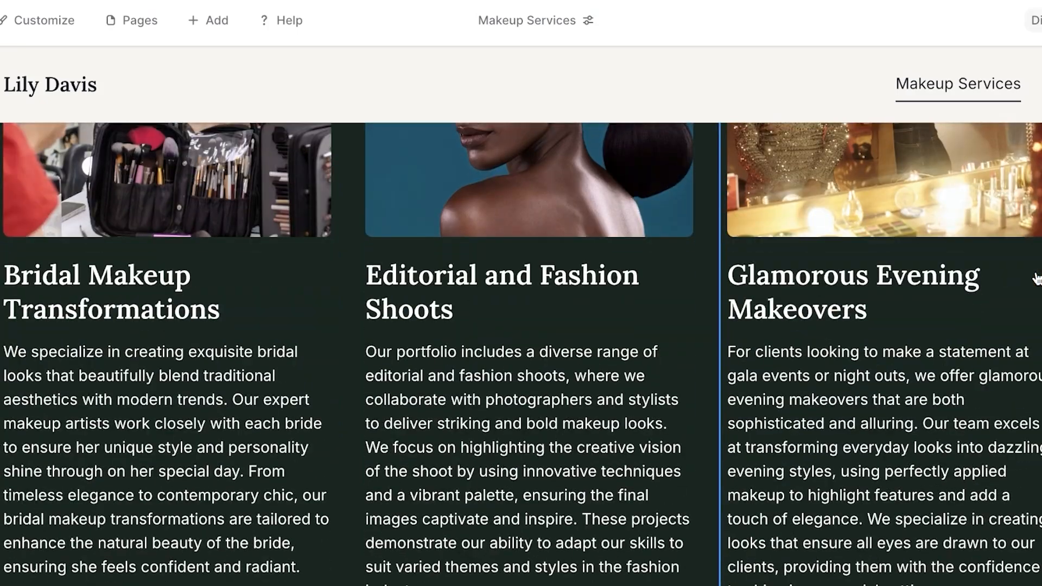
scroll(577, 288, "up", 3)
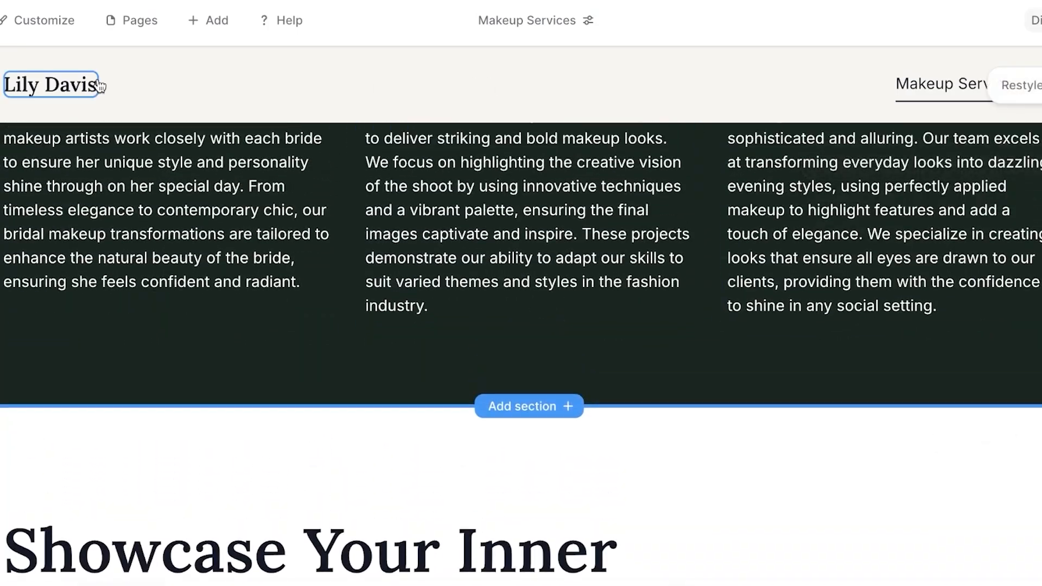
left_click(185, 24)
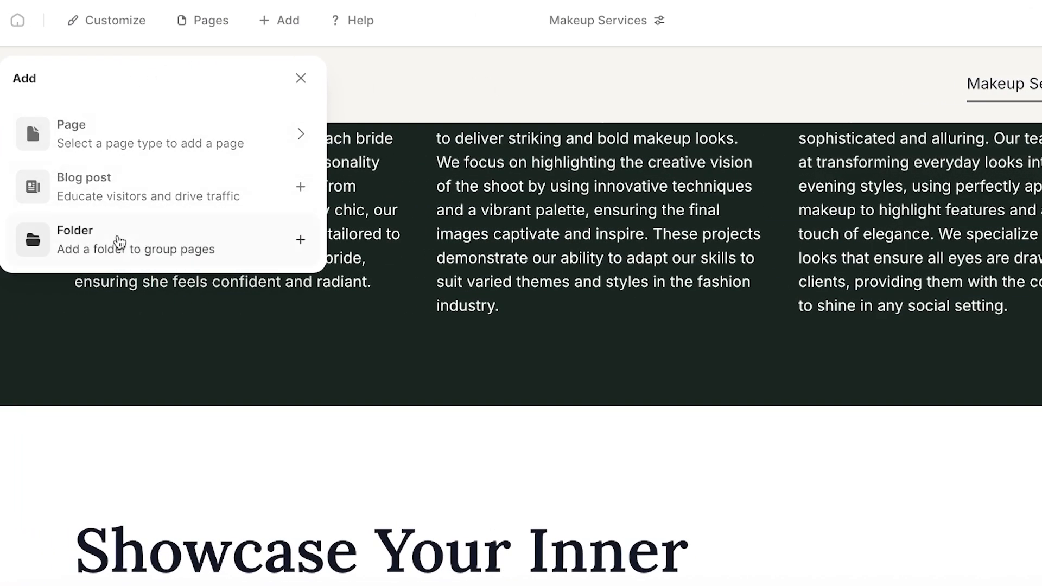
left_click(300, 79)
scroll(449, 286, "up", 5)
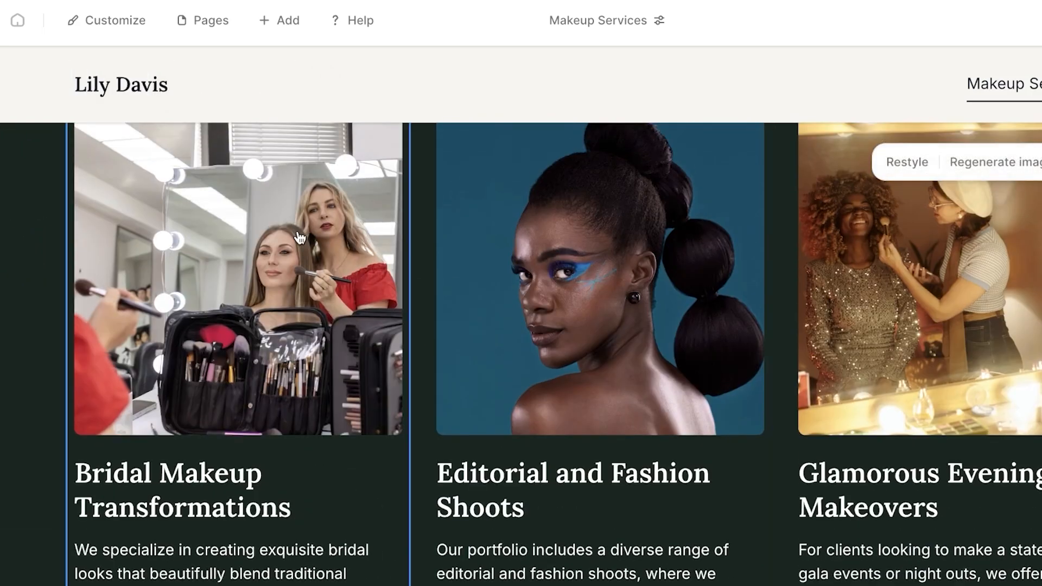
left_click(79, 33)
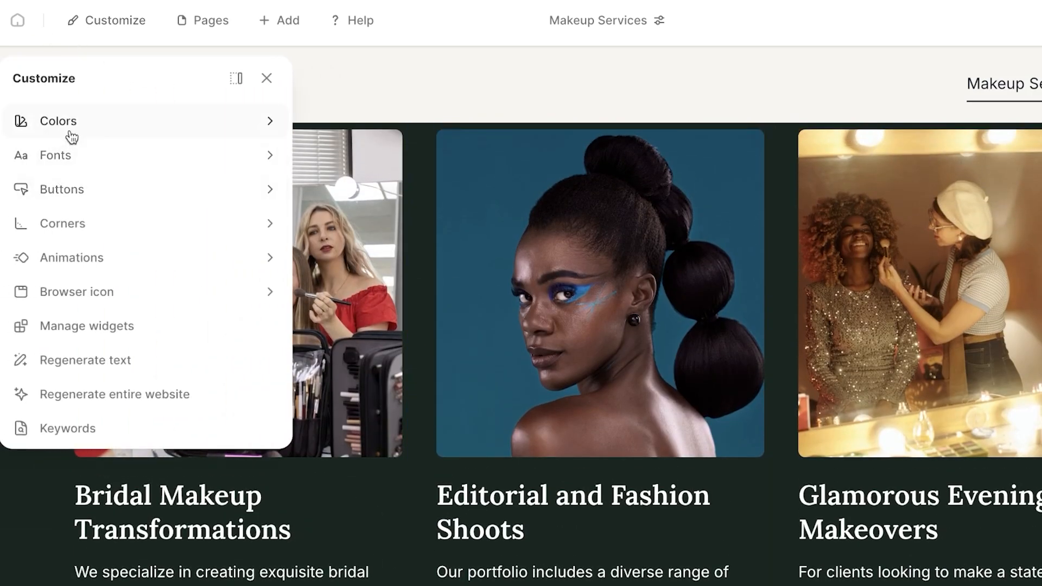
Inspect the Editorial and Fashion Shoots card's settings, then save the website.
left_click(463, 332)
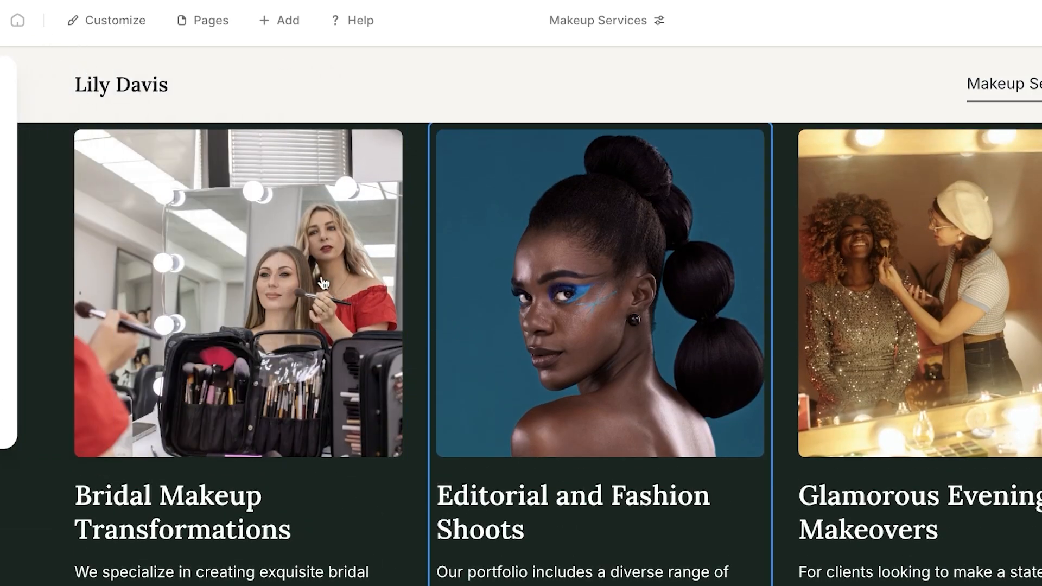
scroll(882, 361, "down", 10)
scroll(882, 364, "up", 10)
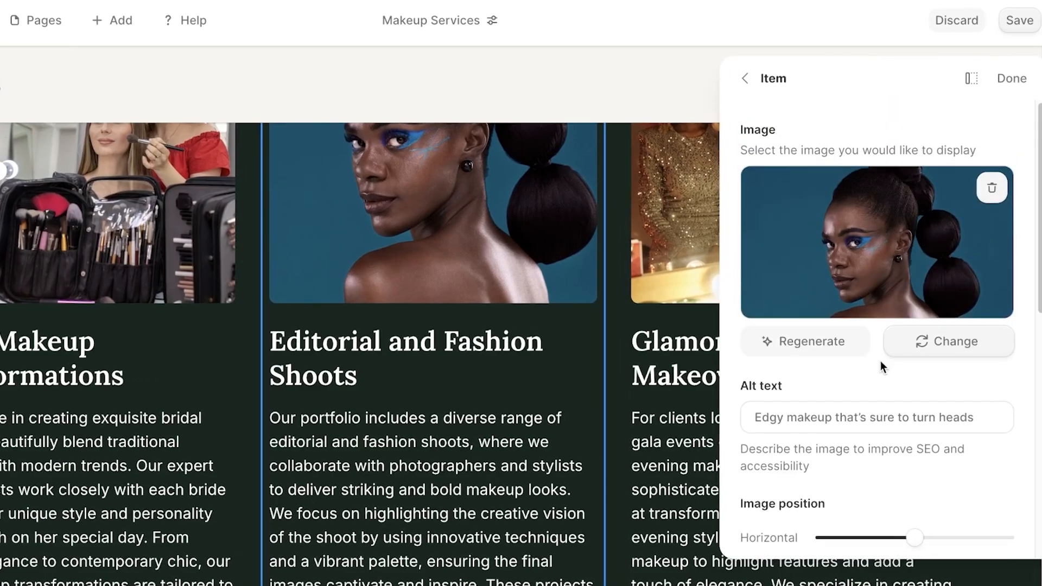
scroll(879, 380, "down", 1)
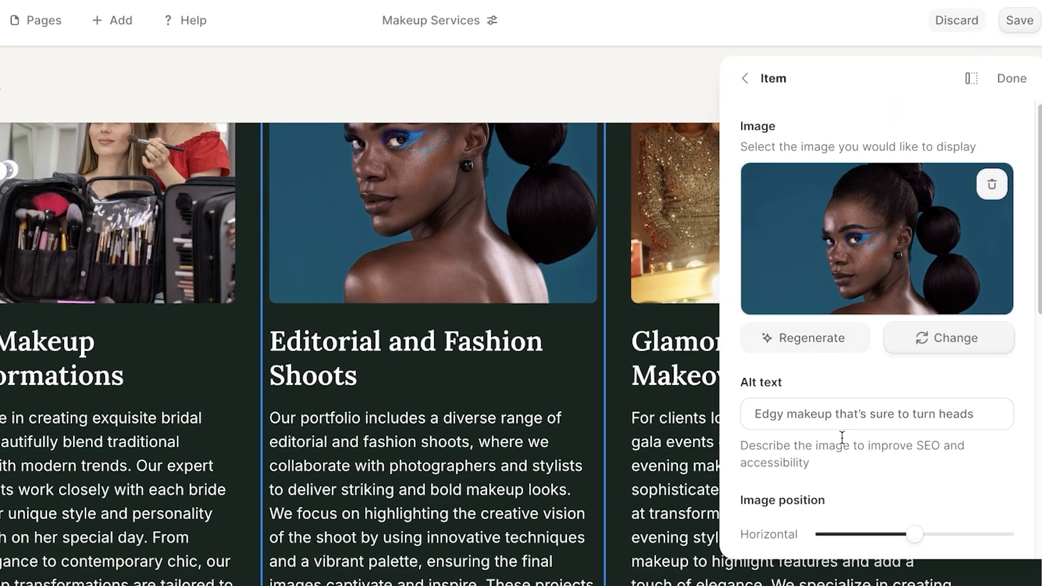
scroll(841, 437, "down", 8)
scroll(838, 467, "up", 4)
scroll(838, 466, "down", 1)
scroll(645, 353, "down", 8)
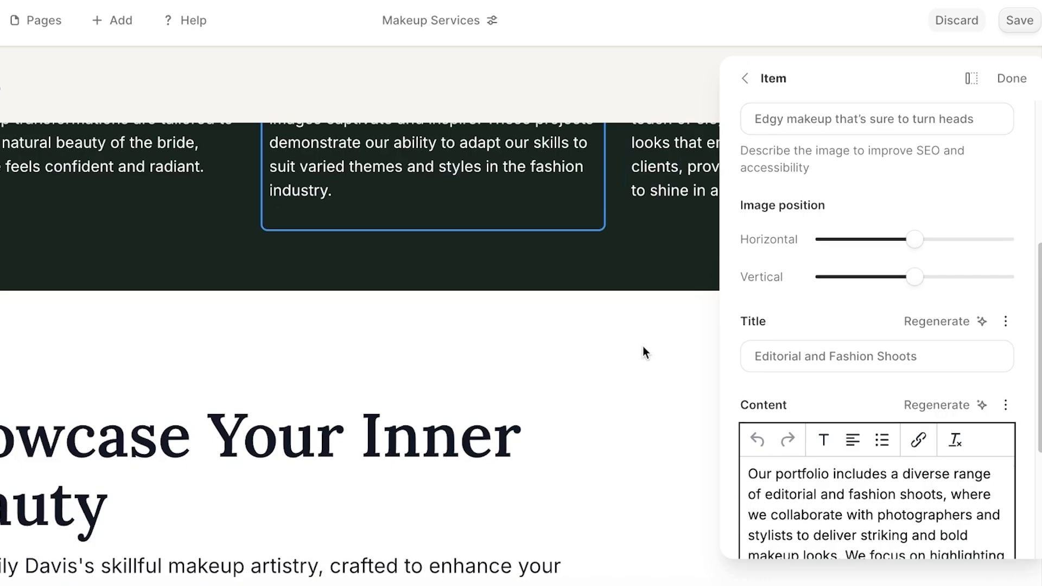
scroll(415, 349, "down", 7)
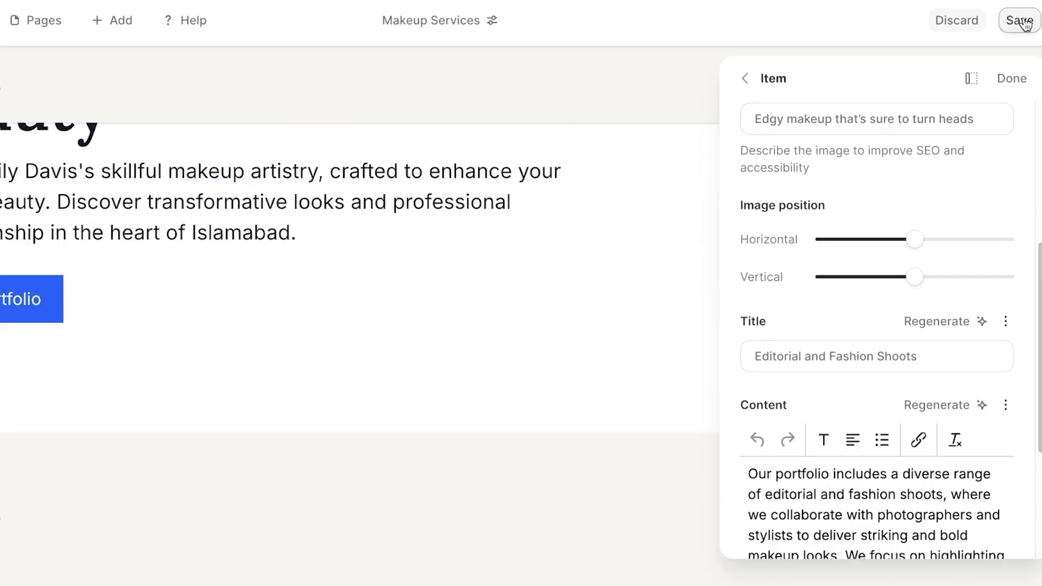
left_click(1020, 21)
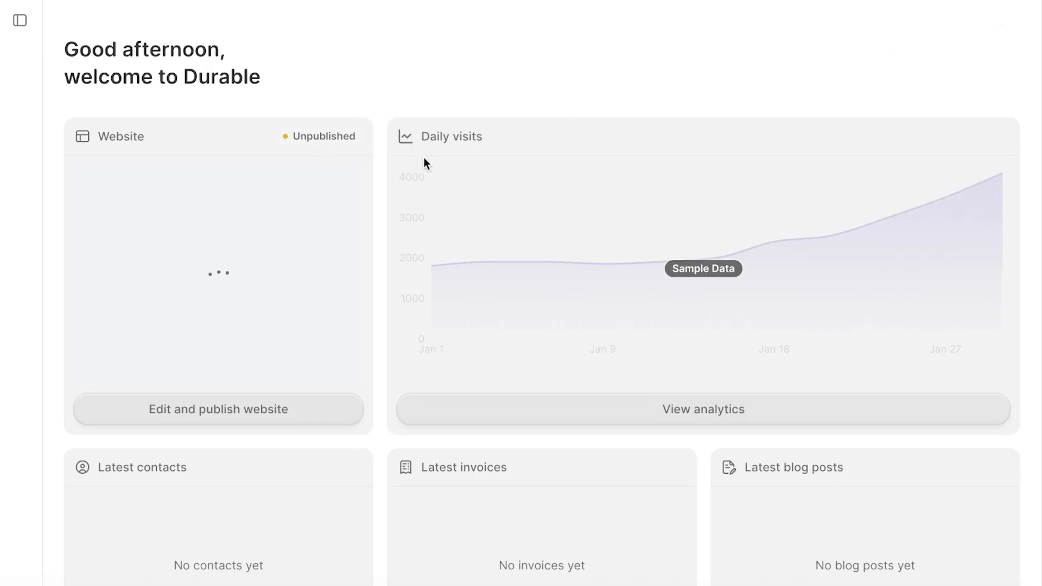
Log out of the Durable account from the dashboard's account menu.
scroll(872, 147, "down", 2)
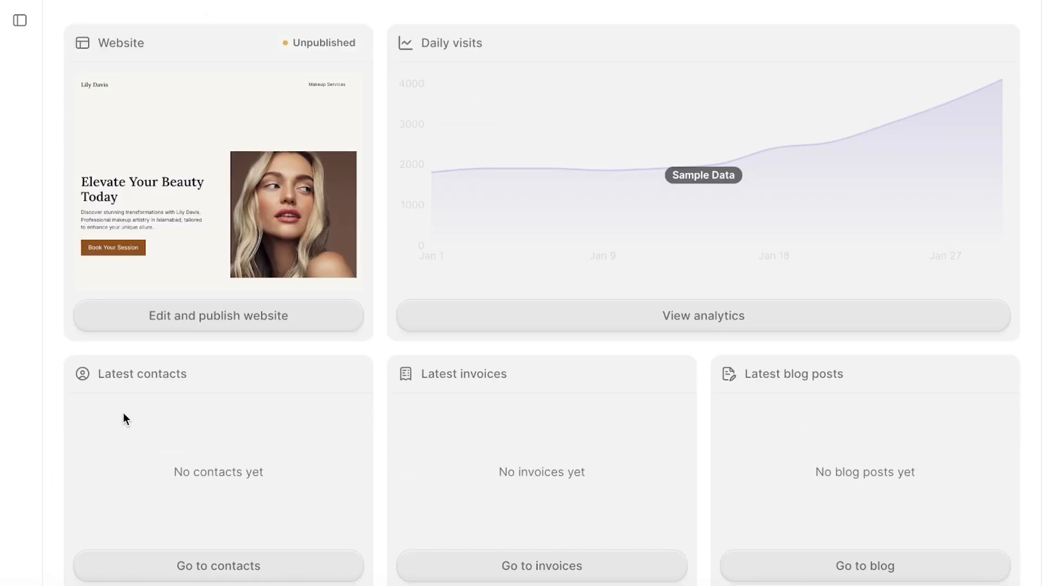
scroll(29, 339, "up", 2)
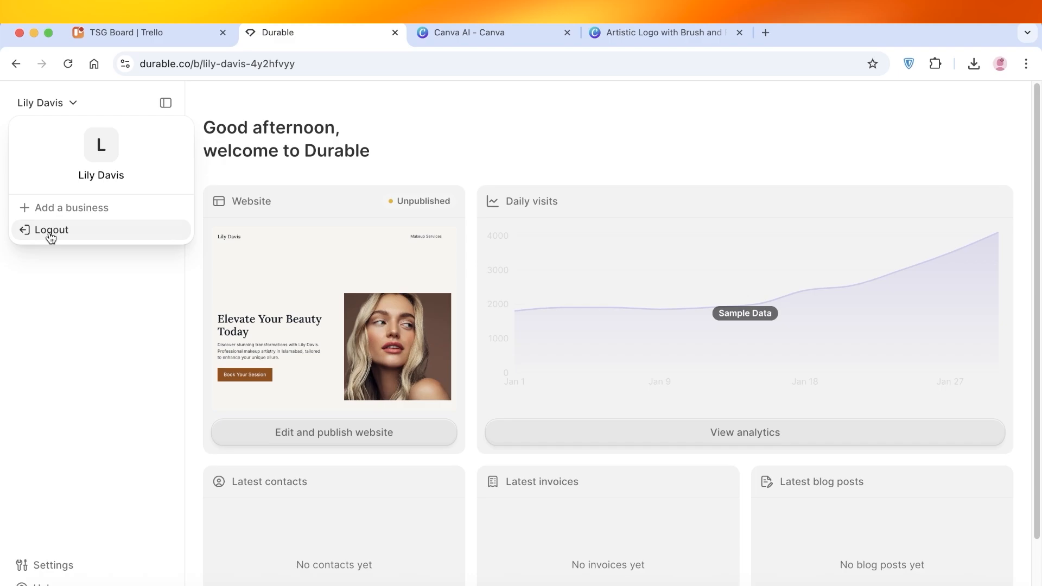
left_click(50, 232)
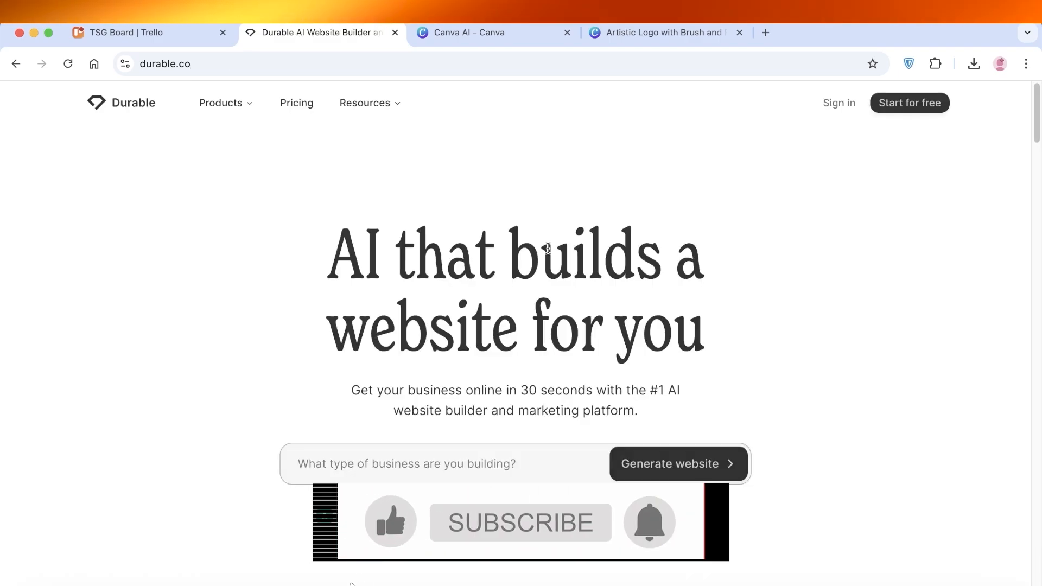